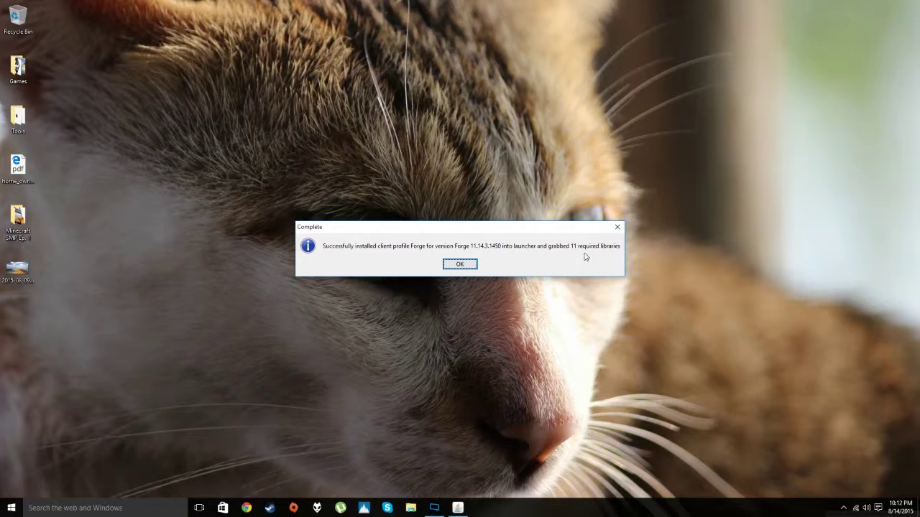
Dismiss the Forge 11.14.3.1450 installation-complete message
{"action": "left_click", "coordinate": [460, 265]}
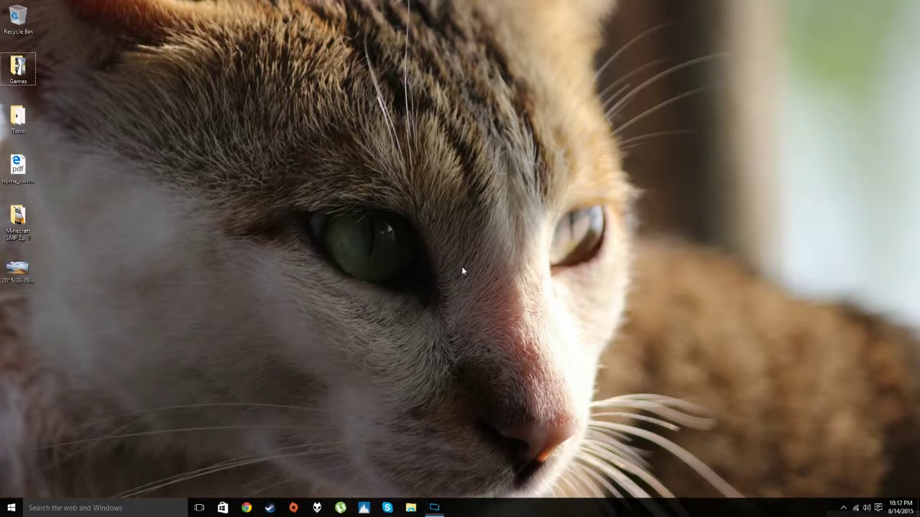
Run Minecraft.exe from the desktop Games > Minecraft folder, then close the folder window
{"action": "double_click", "coordinate": [31, 73]}
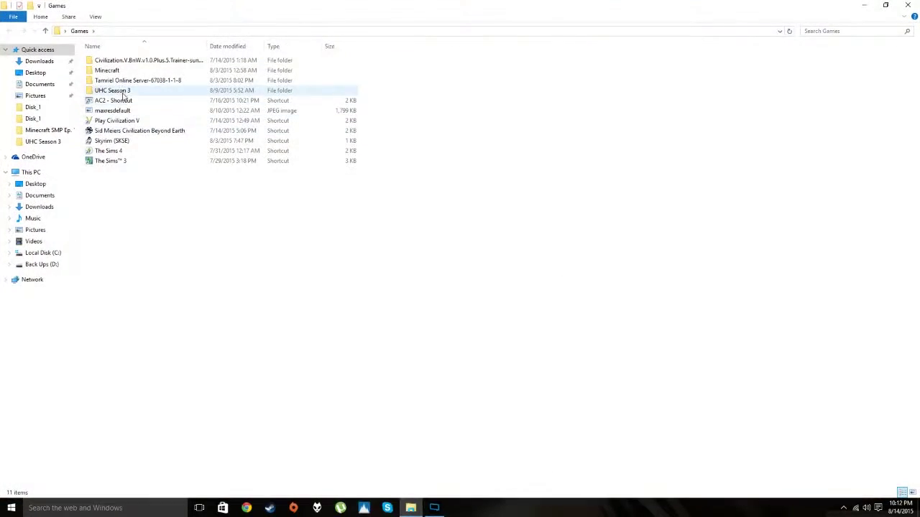
{"action": "double_click", "coordinate": [115, 68]}
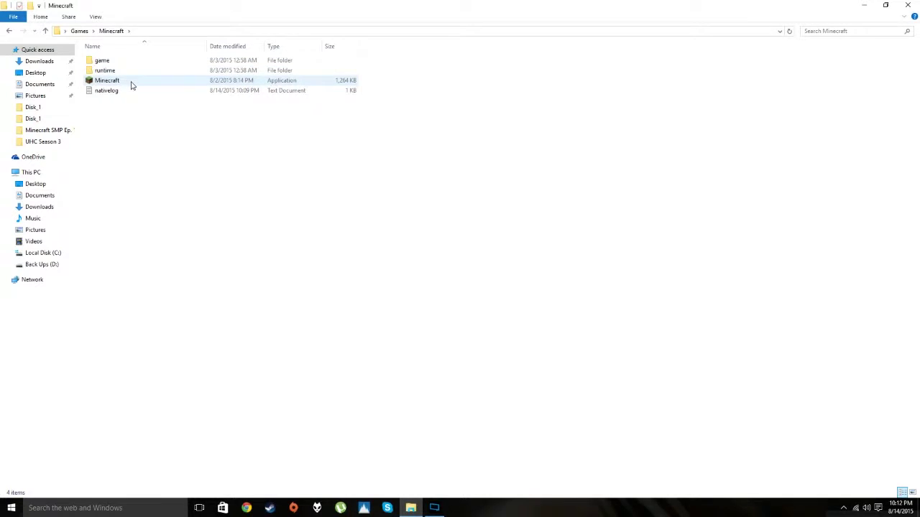
{"action": "left_click", "coordinate": [289, 81]}
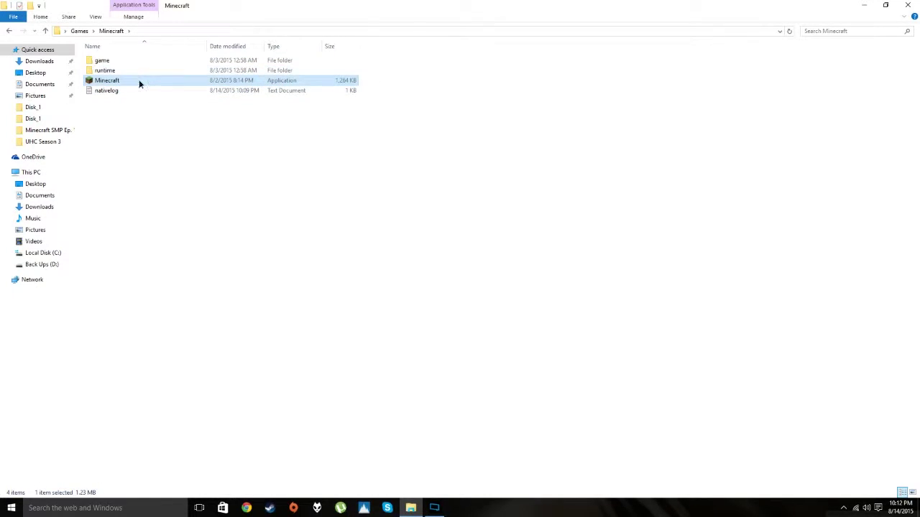
{"action": "left_click", "coordinate": [907, 5]}
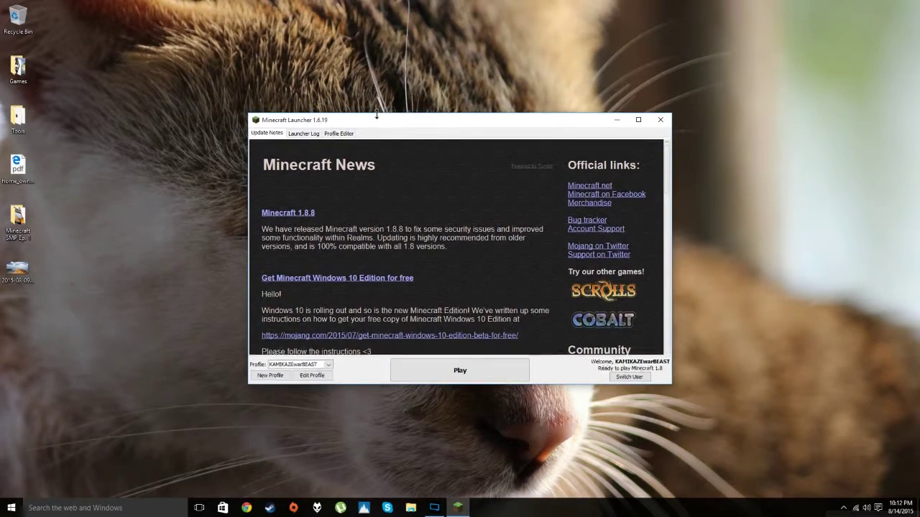
Select the Forge profile in the launcher and play Minecraft 1.8-Forge11.14.3.1450
{"action": "left_click_drag", "start_coordinate": [381, 127], "coordinate": [377, 121]}
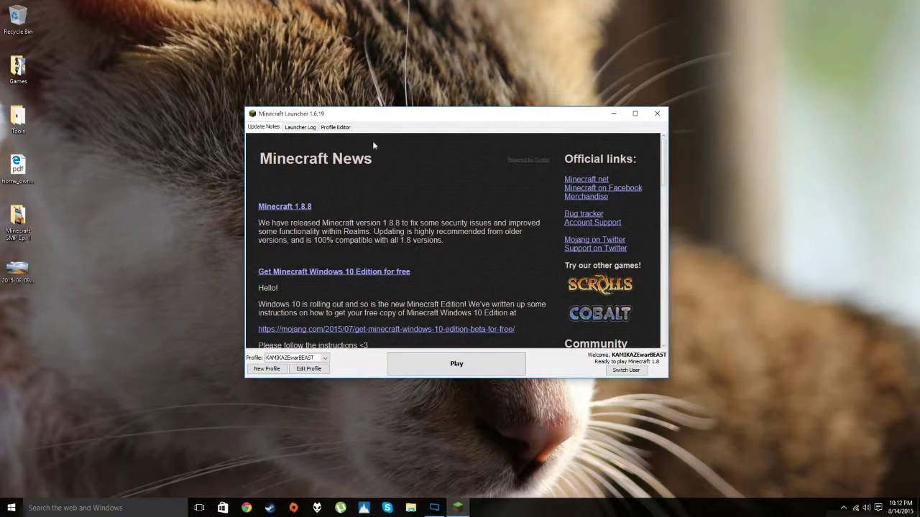
{"action": "left_click", "coordinate": [325, 359]}
{"action": "left_click", "coordinate": [309, 360]}
{"action": "left_click", "coordinate": [306, 360]}
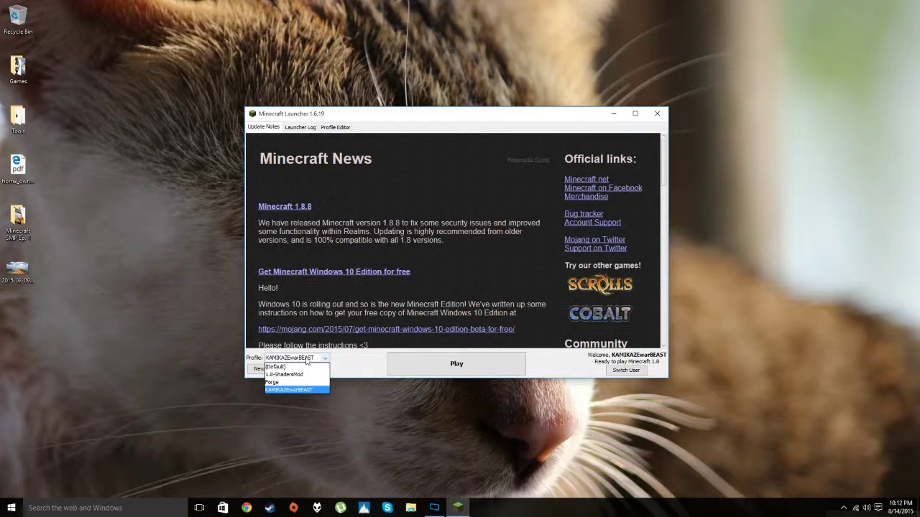
{"action": "left_click", "coordinate": [283, 385]}
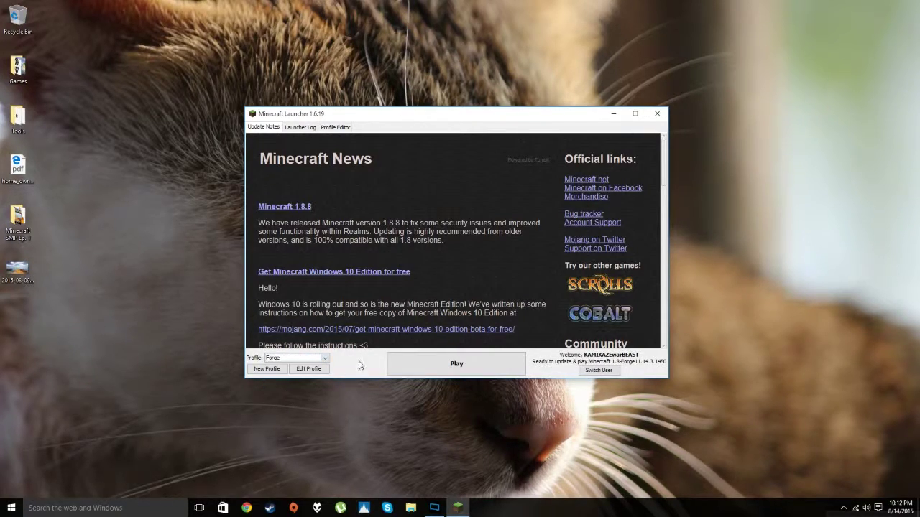
{"action": "left_click", "coordinate": [452, 365]}
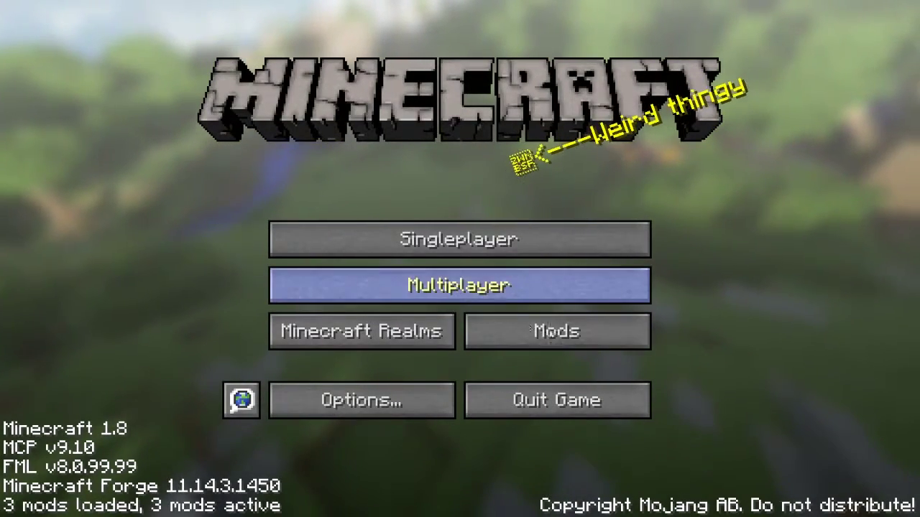
Confirm the Mod List shows only the three Forge core mods, then quit Minecraft
{"action": "left_click", "coordinate": [525, 333]}
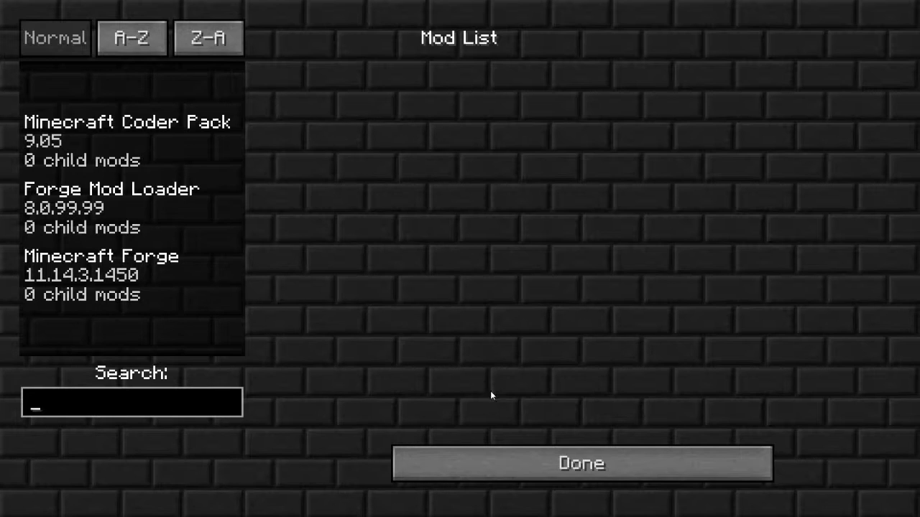
{"action": "left_click", "coordinate": [511, 474]}
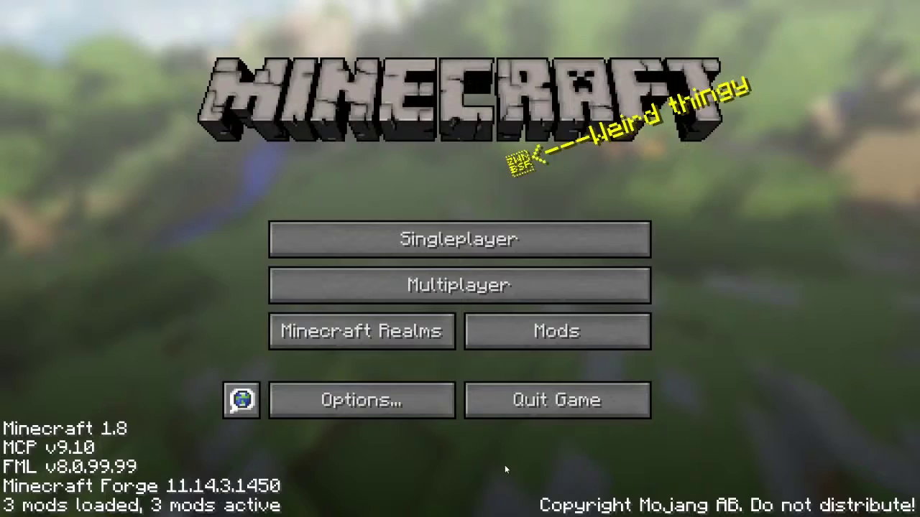
{"action": "left_click", "coordinate": [508, 411]}
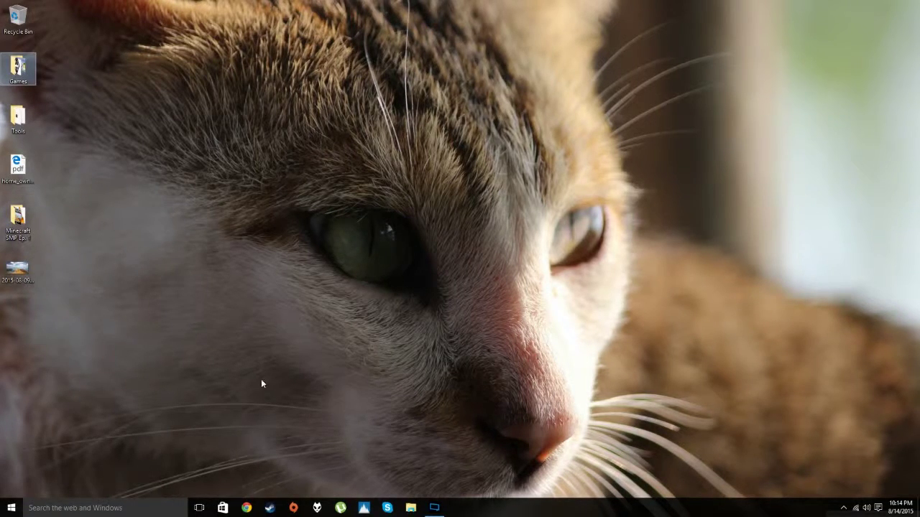
Open the Skydaz website from Chrome's Minecraft stuff bookmarks folder
{"action": "left_click", "coordinate": [246, 508]}
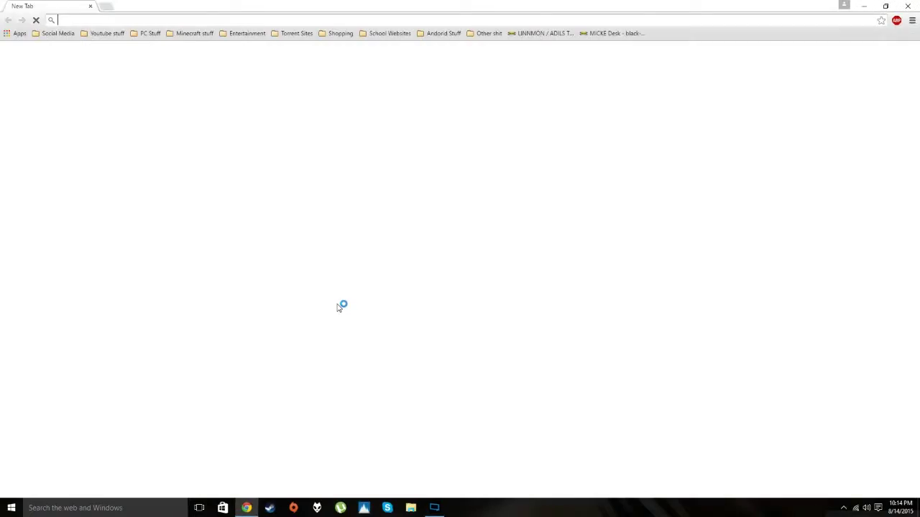
{"action": "left_click", "coordinate": [183, 34]}
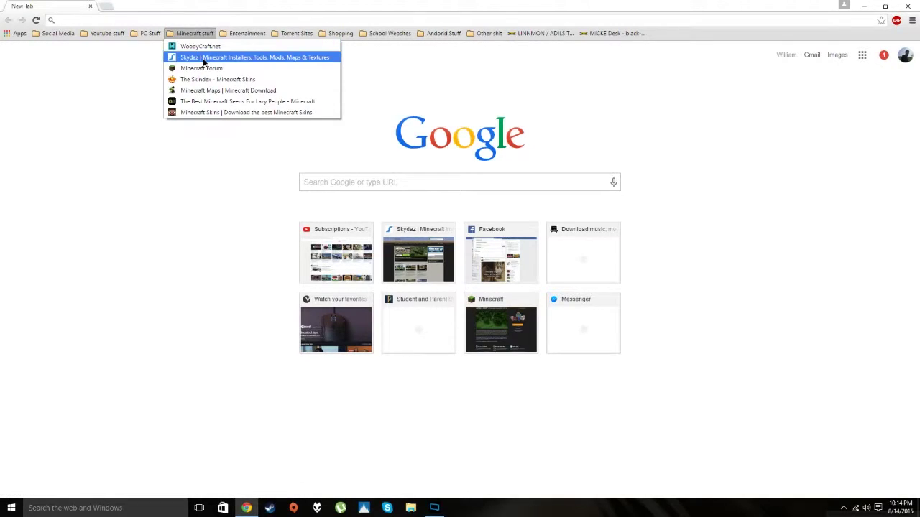
{"action": "left_click", "coordinate": [204, 62]}
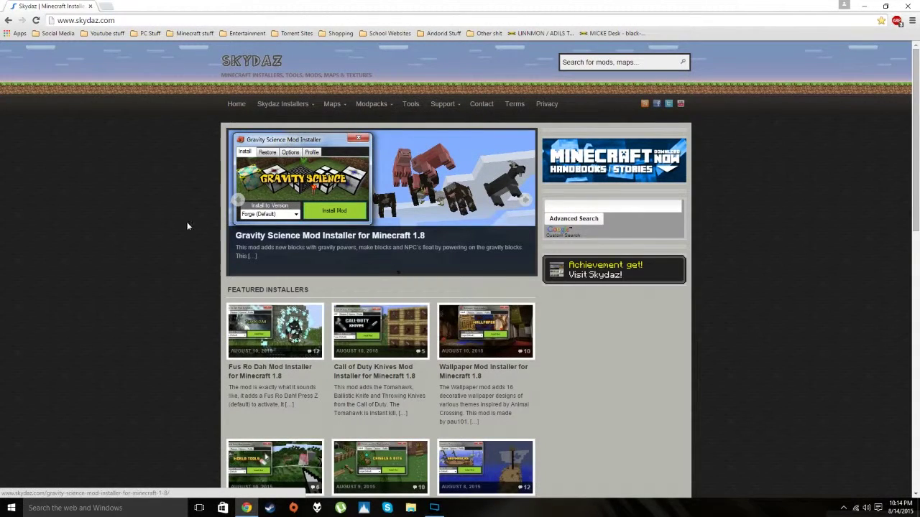
Open Skydaz Installers > 1.8 Installers and browse its listings for ArchitectureCraft
{"action": "mouse_move", "coordinate": [272, 104]}
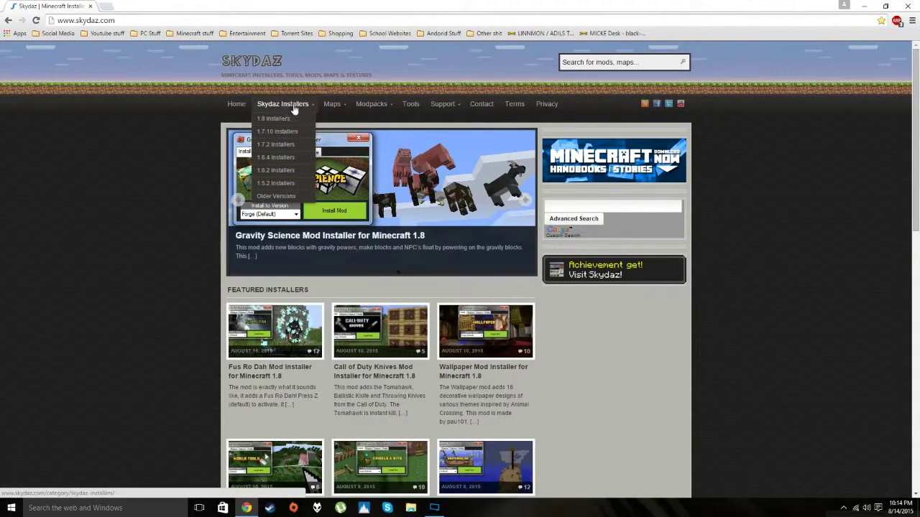
{"action": "left_click", "coordinate": [286, 122]}
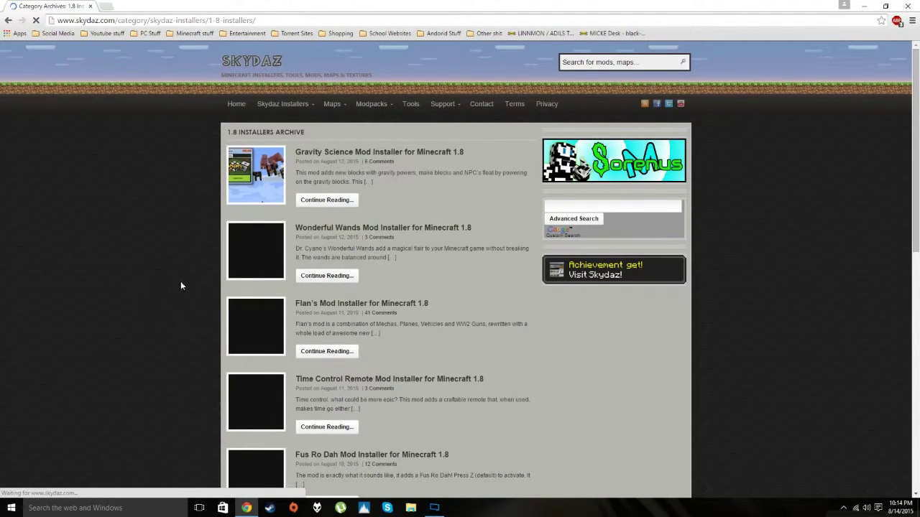
{"action": "scroll", "coordinate": [187, 251], "scroll_direction": "down", "scroll_amount": 1}
{"action": "scroll", "coordinate": [187, 252], "scroll_direction": "down", "scroll_amount": 1}
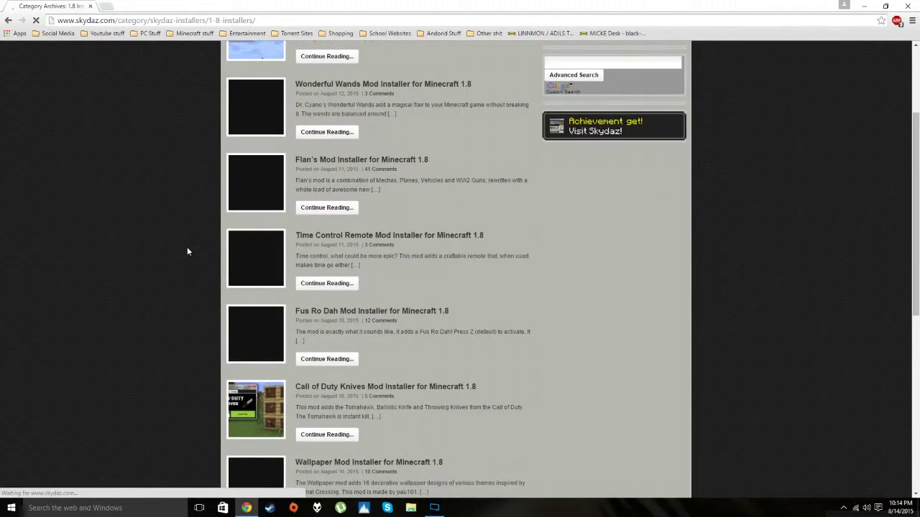
{"action": "scroll", "coordinate": [187, 251], "scroll_direction": "up", "scroll_amount": 3}
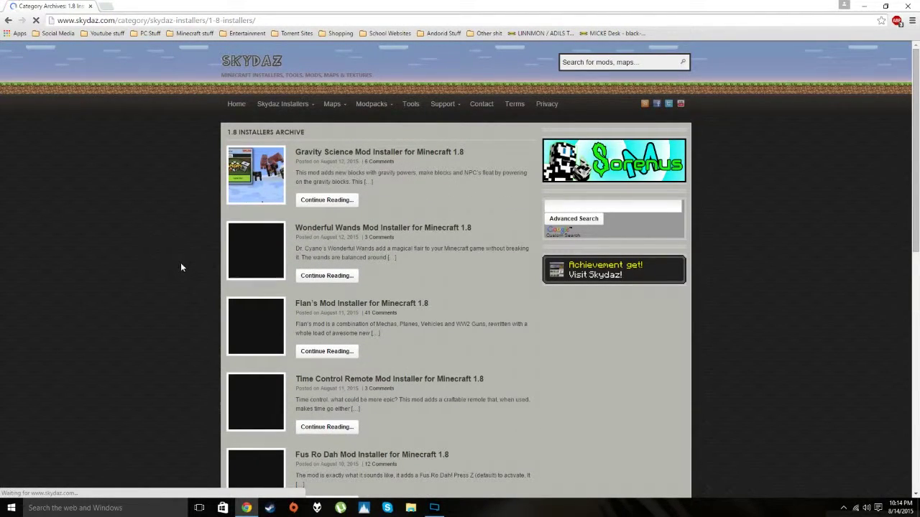
{"action": "scroll", "coordinate": [181, 267], "scroll_direction": "down", "scroll_amount": 2}
{"action": "scroll", "coordinate": [199, 194], "scroll_direction": "up", "scroll_amount": 2}
{"action": "scroll", "coordinate": [203, 295], "scroll_direction": "down", "scroll_amount": 4}
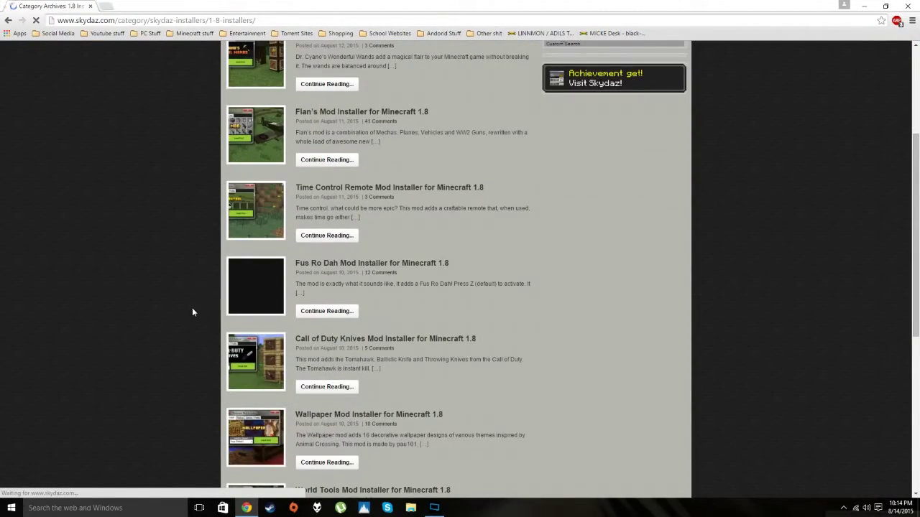
{"action": "scroll", "coordinate": [191, 305], "scroll_direction": "down", "scroll_amount": 3}
{"action": "scroll", "coordinate": [187, 349], "scroll_direction": "down", "scroll_amount": 1}
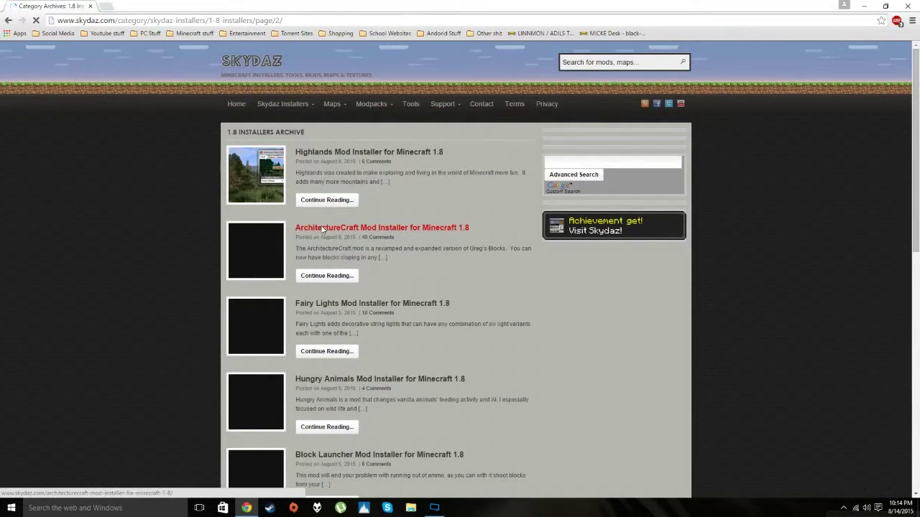
Open the ArchitectureCraft Mod Installer article and read its title and description
{"action": "left_click", "coordinate": [261, 257]}
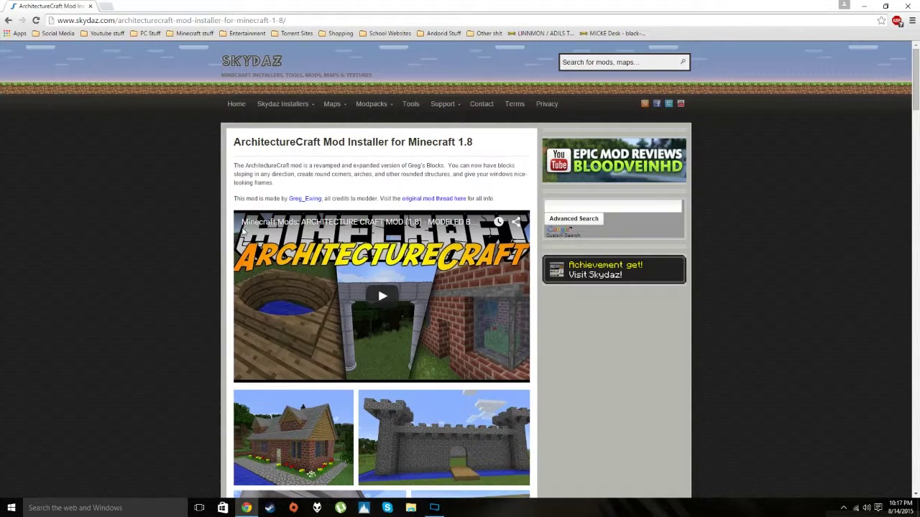
{"action": "left_click_drag", "start_coordinate": [225, 146], "coordinate": [499, 152]}
{"action": "left_click", "coordinate": [483, 165]}
{"action": "left_click_drag", "start_coordinate": [235, 165], "coordinate": [510, 202]}
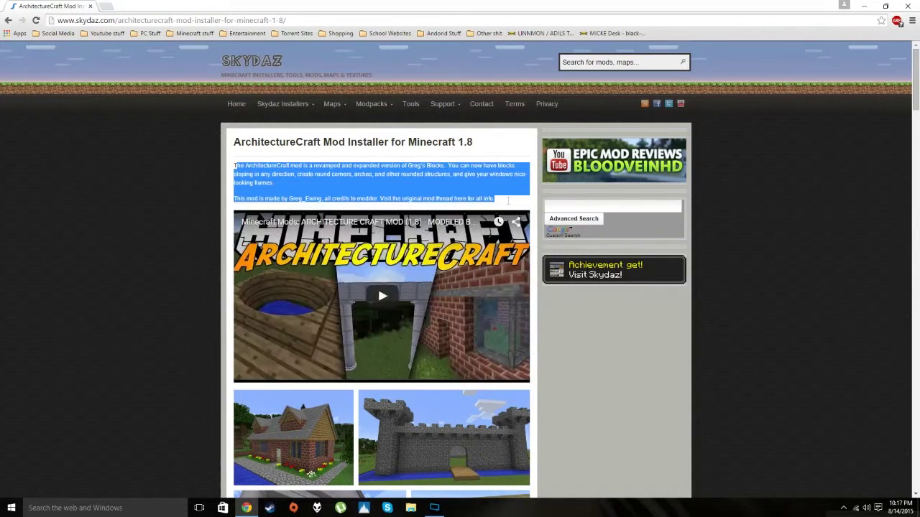
{"action": "left_click", "coordinate": [336, 202]}
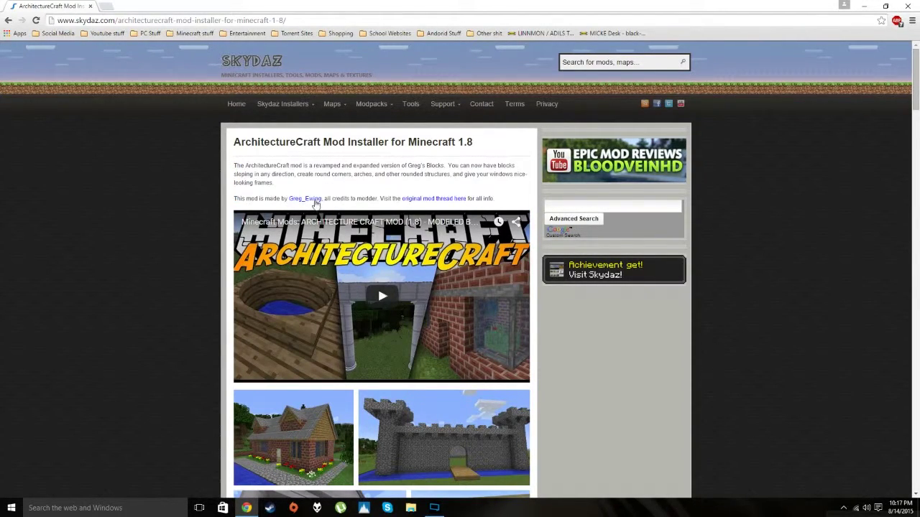
Download the installer via 'Download Here .exe' in the DOWNLOADS section
{"action": "scroll", "coordinate": [136, 307], "scroll_direction": "down", "scroll_amount": 4}
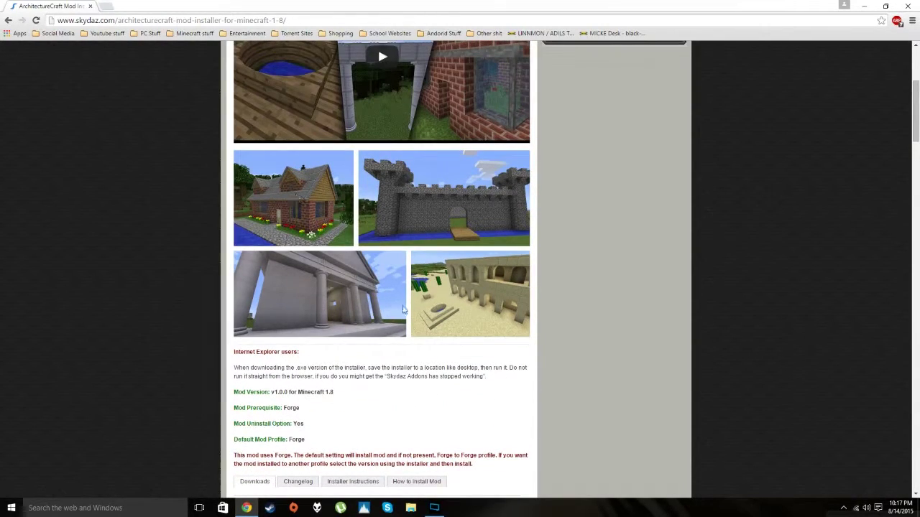
{"action": "scroll", "coordinate": [153, 258], "scroll_direction": "down", "scroll_amount": 1}
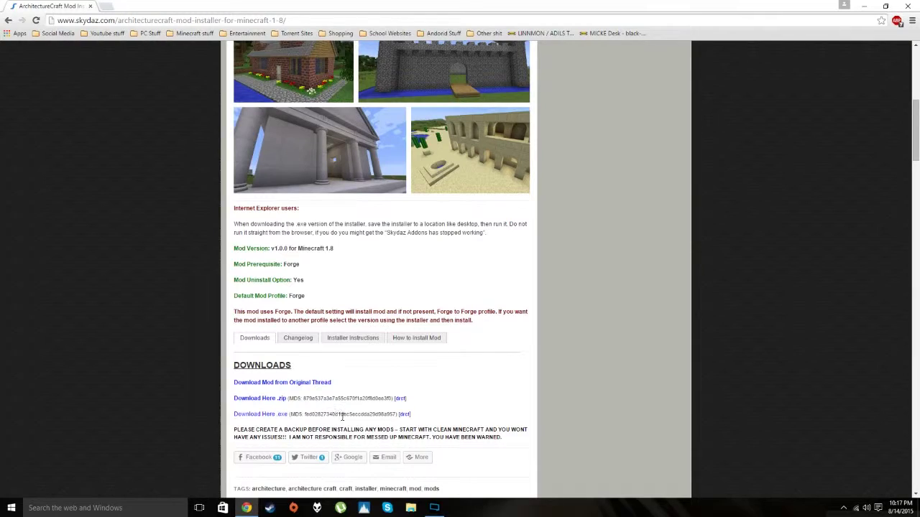
{"action": "scroll", "coordinate": [255, 414], "scroll_direction": "down", "scroll_amount": 2}
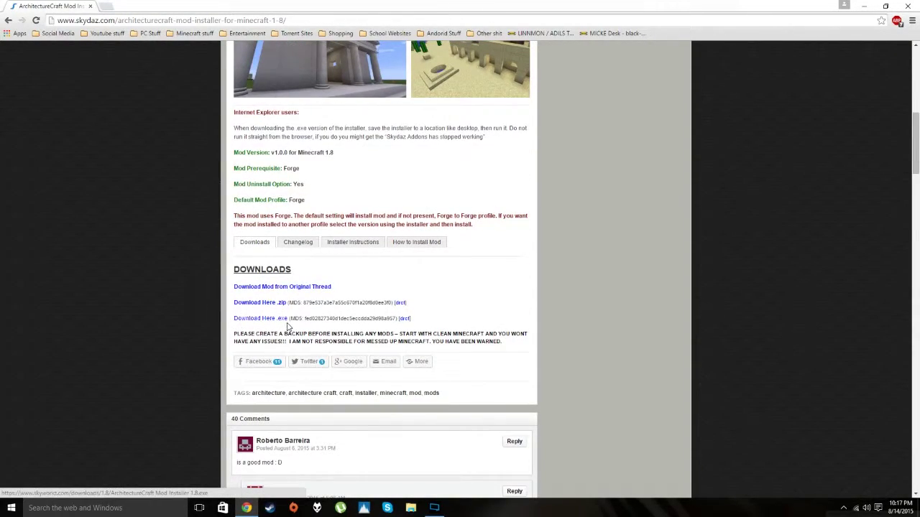
{"action": "left_click", "coordinate": [263, 323]}
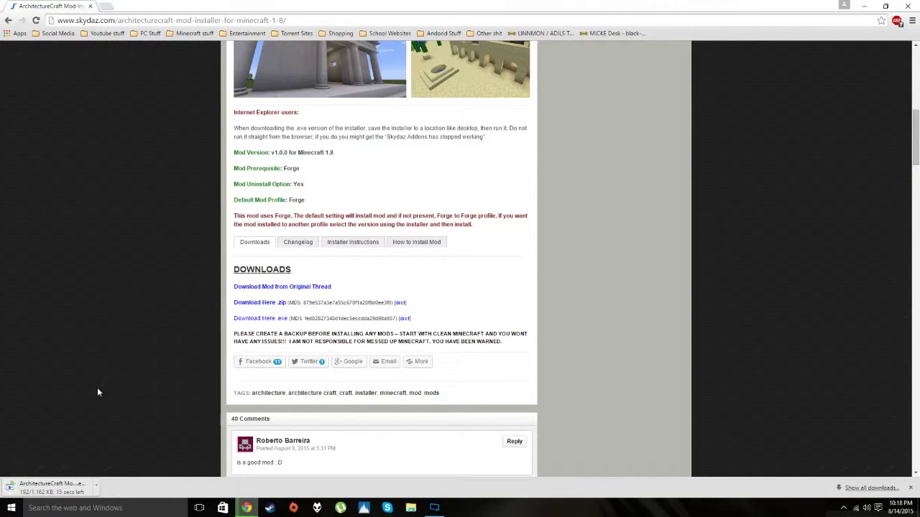
Let ArchitectureCraft Mod Installer 1.8.exe finish downloading, remove it from the Downloads list, and show the desktop
{"action": "key", "text": "ctrl+j"}
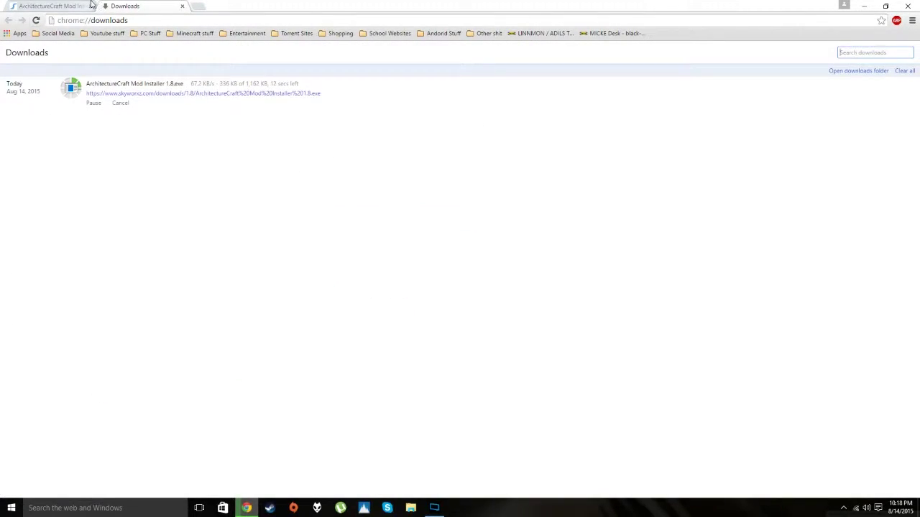
{"action": "left_click", "coordinate": [90, 6]}
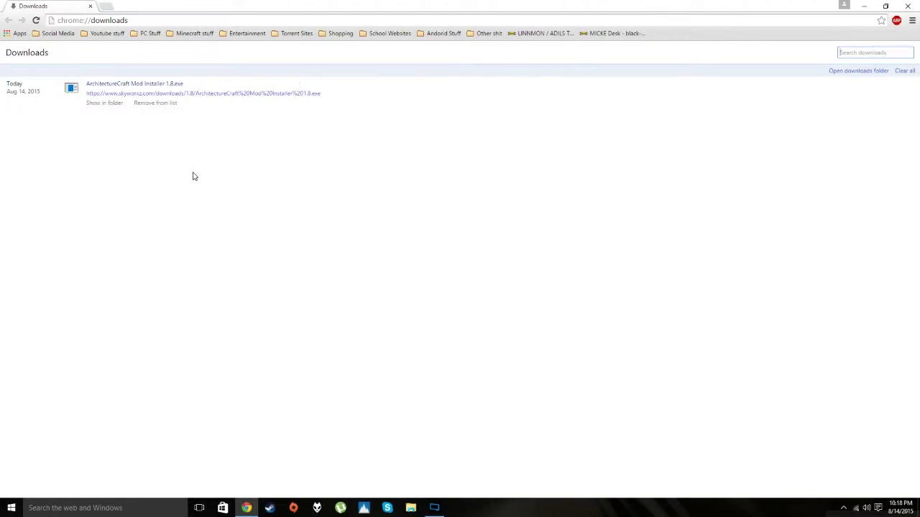
{"action": "left_click", "coordinate": [137, 104]}
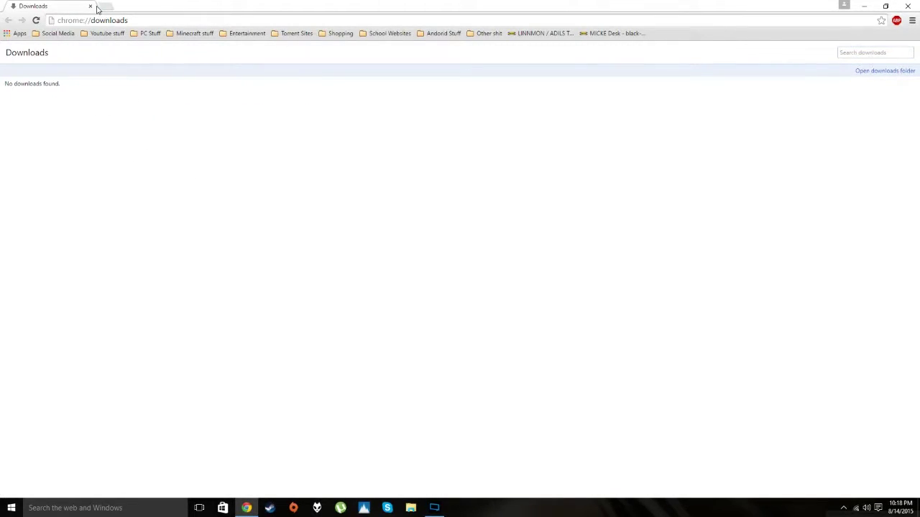
{"action": "key", "text": "super+d"}
Connect to the AndroidAPPPP Wi-Fi network
{"action": "left_click", "coordinate": [485, 473]}
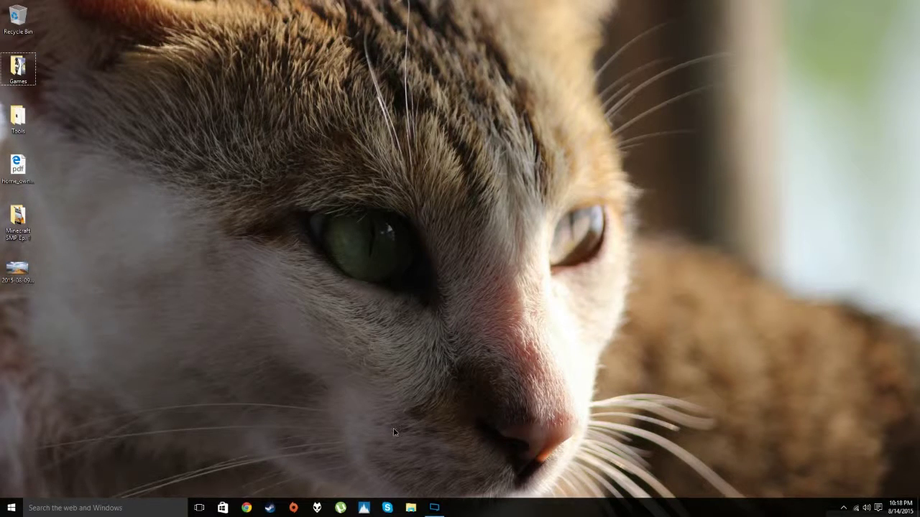
{"action": "left_click", "coordinate": [857, 510]}
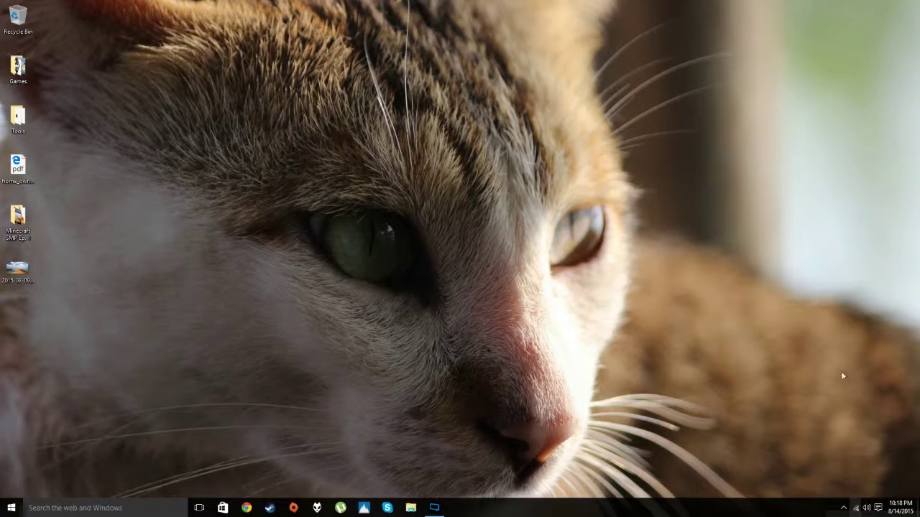
{"action": "left_click", "coordinate": [802, 308]}
{"action": "left_click", "coordinate": [857, 328]}
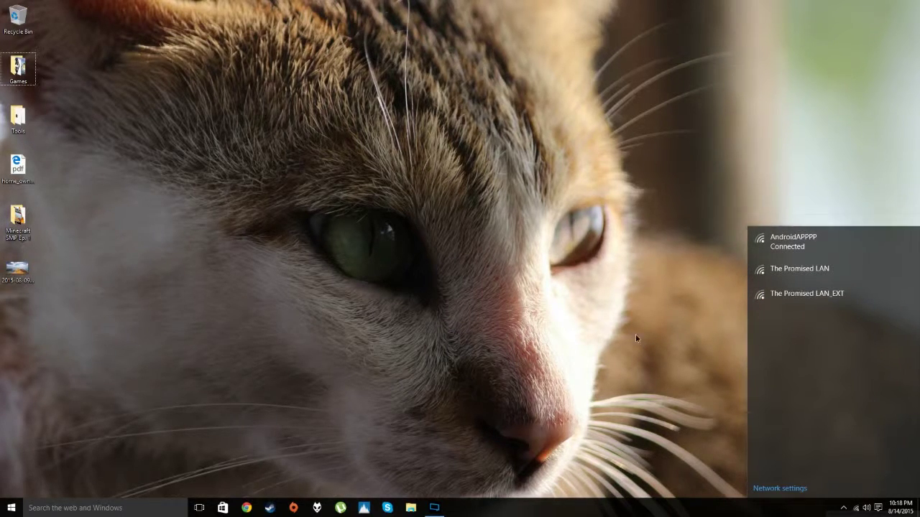
Copy ArchitectureCraft Mod Installer 1.8 from the Downloads folder
{"action": "left_click", "coordinate": [410, 507]}
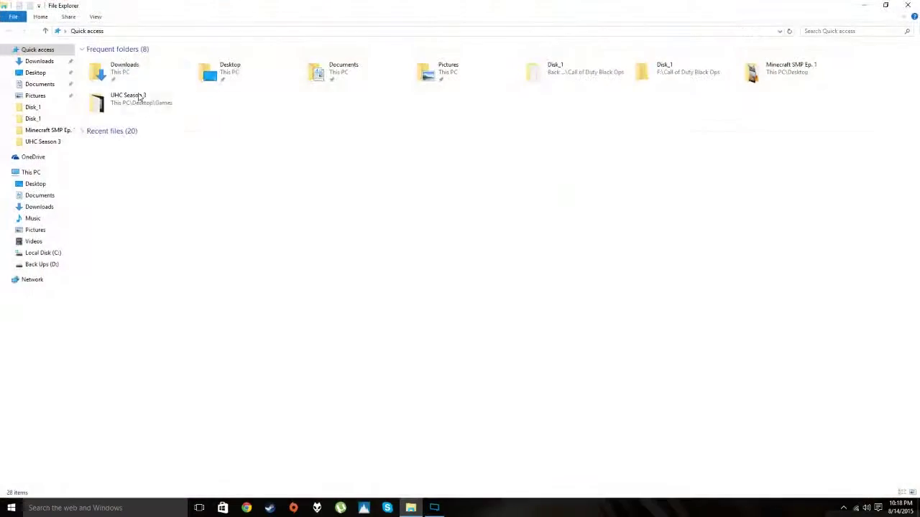
{"action": "double_click", "coordinate": [124, 68]}
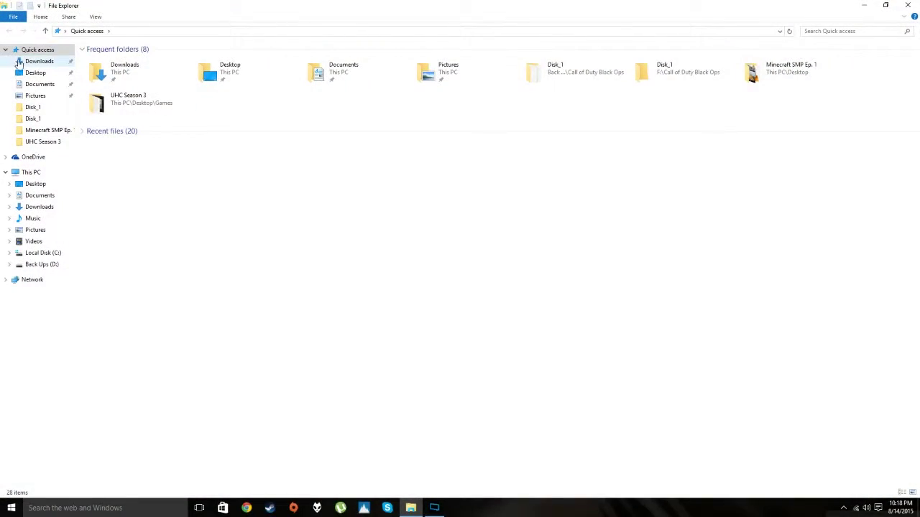
{"action": "left_click", "coordinate": [148, 100]}
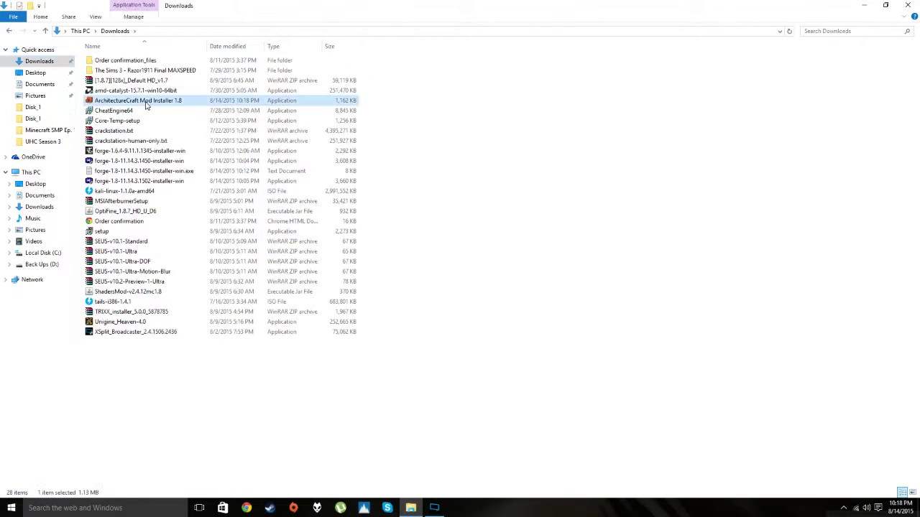
{"action": "right_click", "coordinate": [148, 101]}
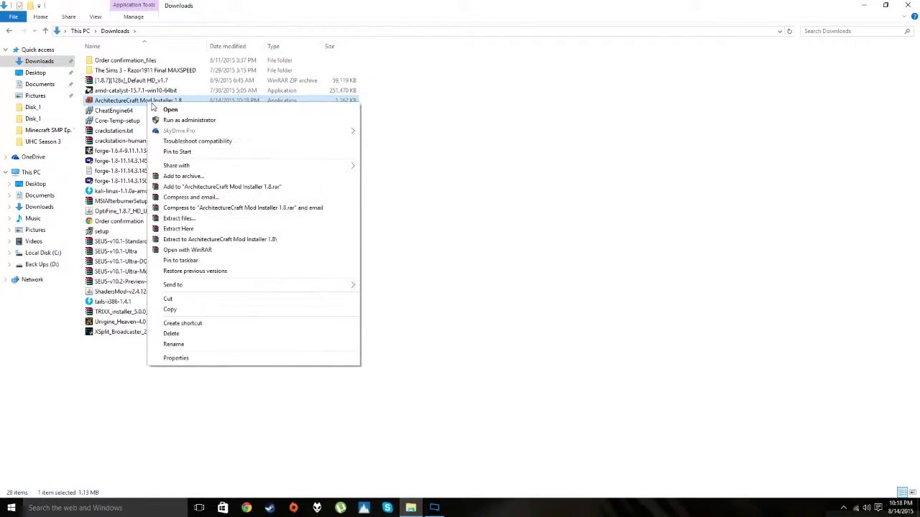
{"action": "left_click", "coordinate": [185, 310]}
Go to the AppData Roaming folder by entering %appdata% in the address bar
{"action": "left_click", "coordinate": [153, 31]}
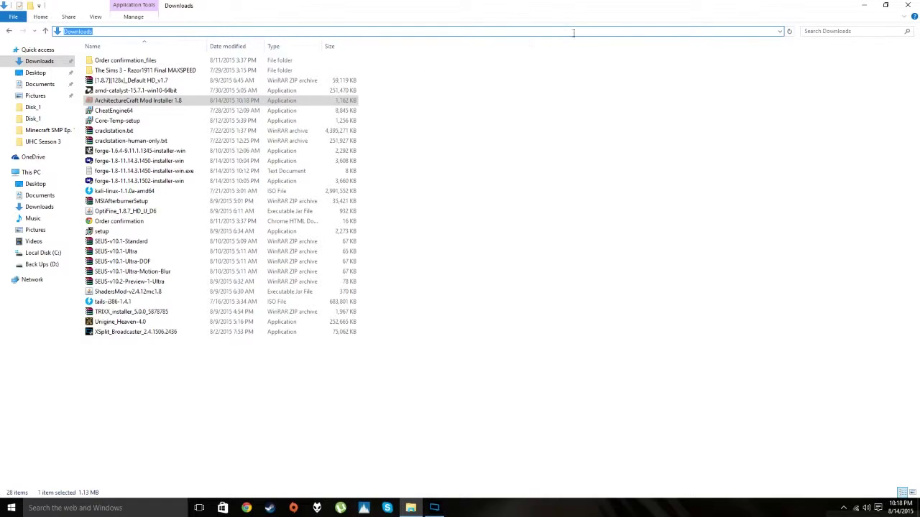
{"action": "left_click", "coordinate": [722, 37]}
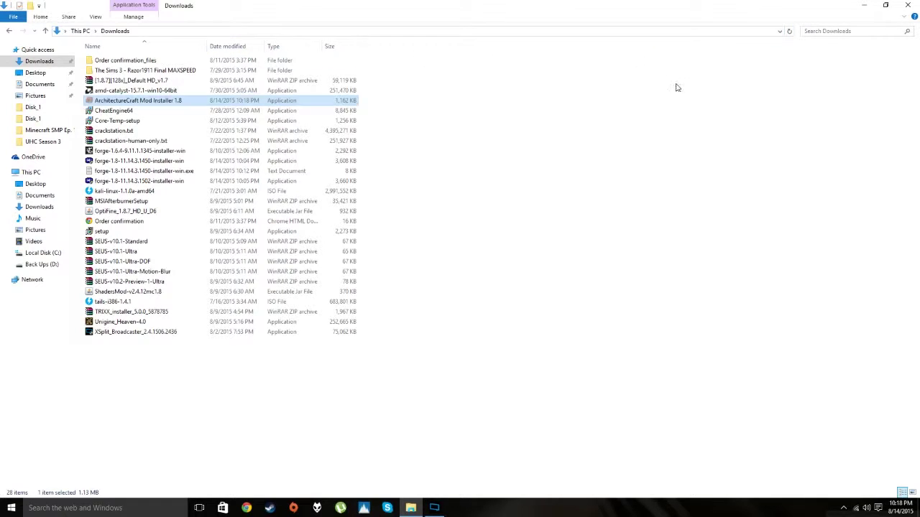
{"action": "left_click", "coordinate": [136, 31]}
{"action": "key", "text": "BackSpace"}
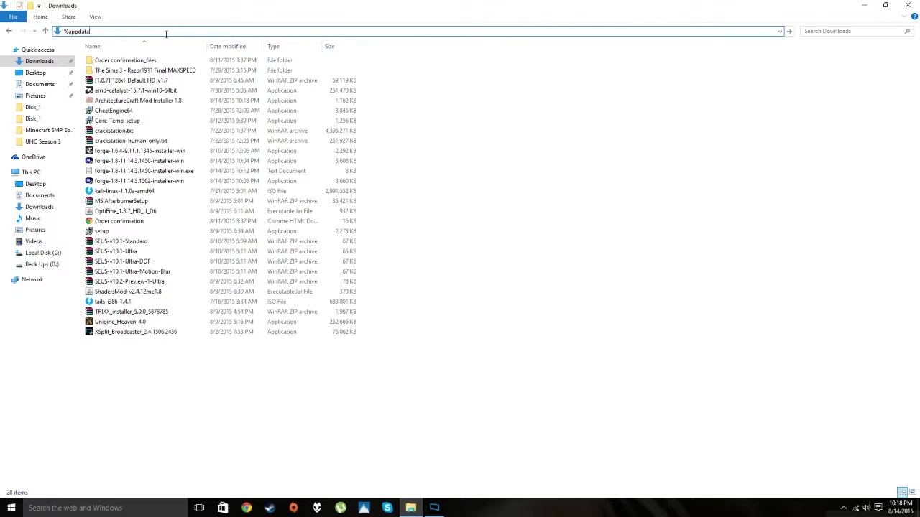
{"action": "key", "text": "Return"}
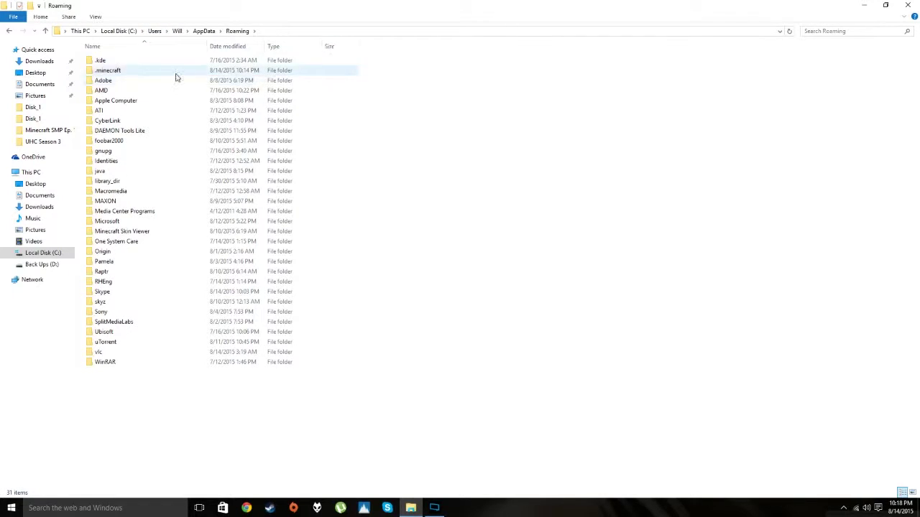
Paste the installer into .minecraft\mods and launch it from there
{"action": "double_click", "coordinate": [113, 73]}
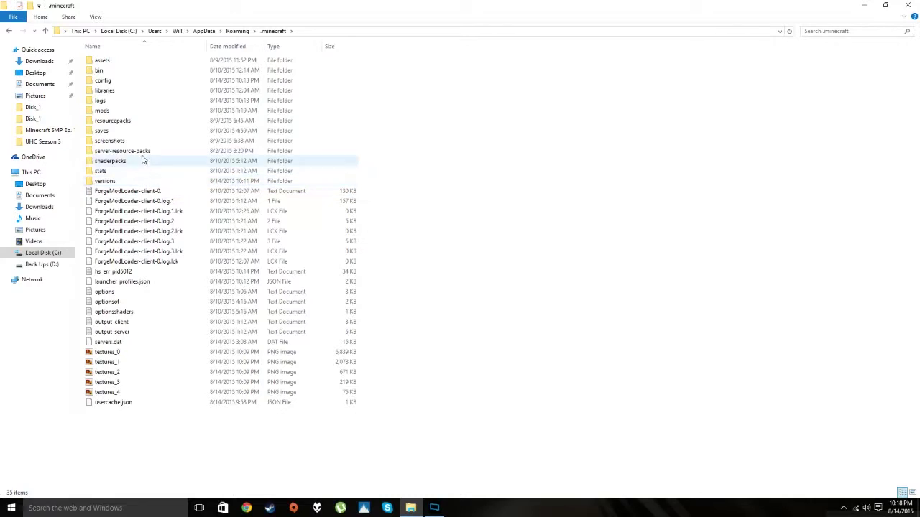
{"action": "double_click", "coordinate": [131, 111]}
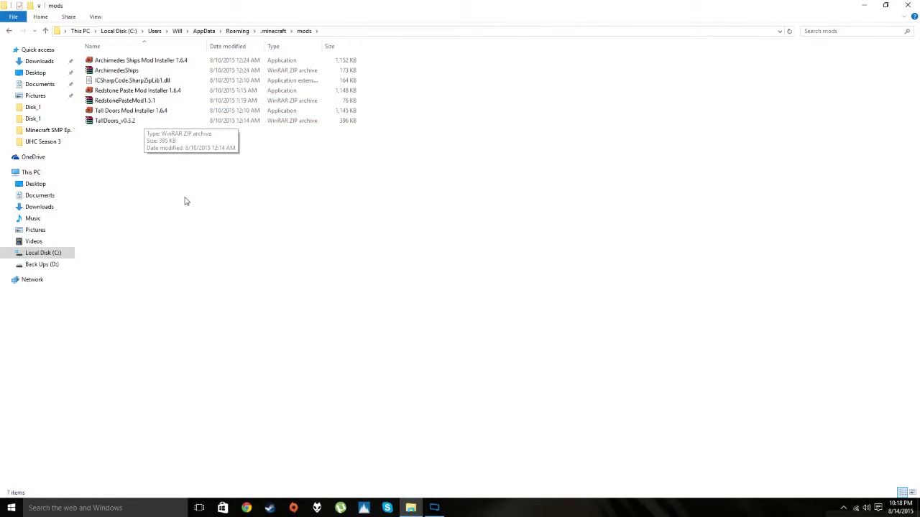
{"action": "right_click", "coordinate": [154, 233]}
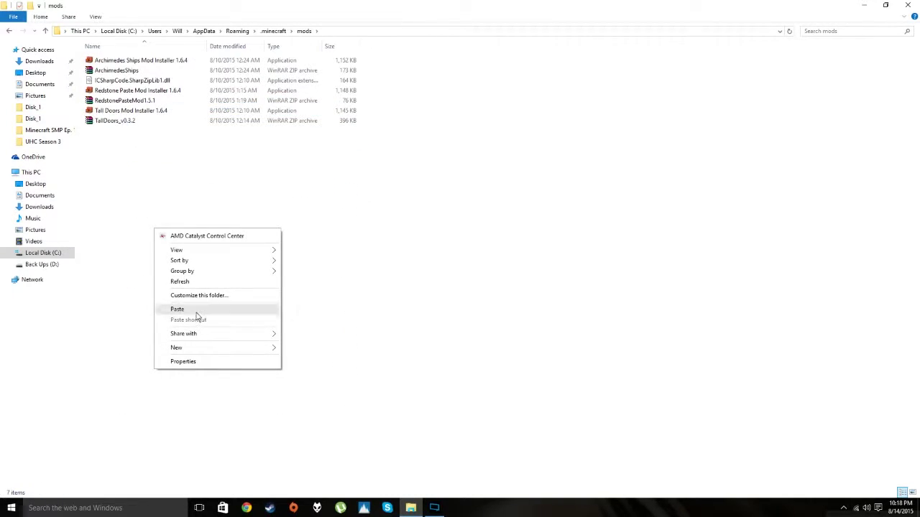
{"action": "left_click", "coordinate": [230, 309]}
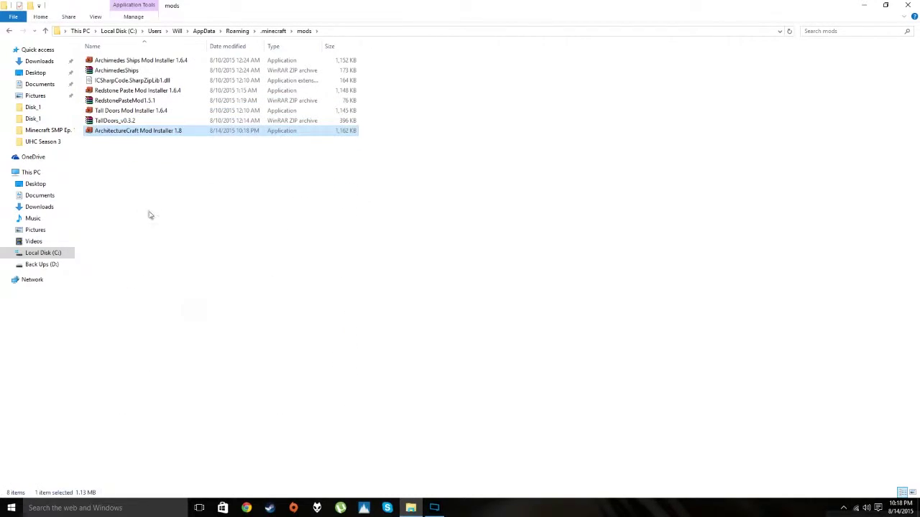
{"action": "double_click", "coordinate": [168, 133]}
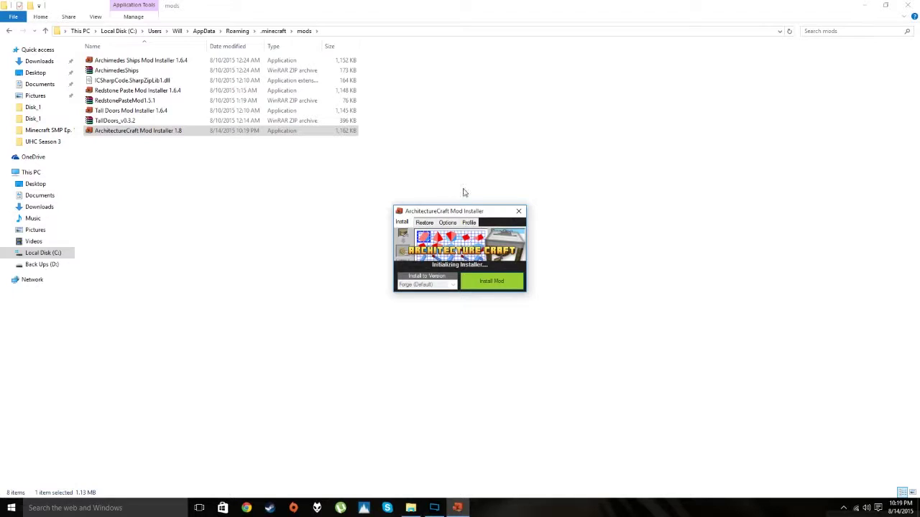
Choose 1.8 as the installer's target Minecraft version
{"action": "left_click", "coordinate": [863, 6]}
{"action": "left_click_drag", "start_coordinate": [455, 206], "coordinate": [432, 148]}
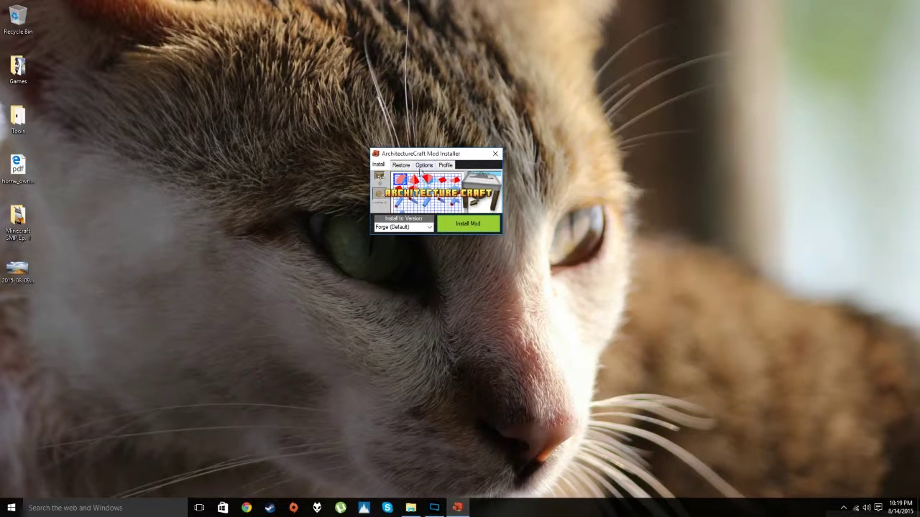
{"action": "left_click", "coordinate": [427, 230]}
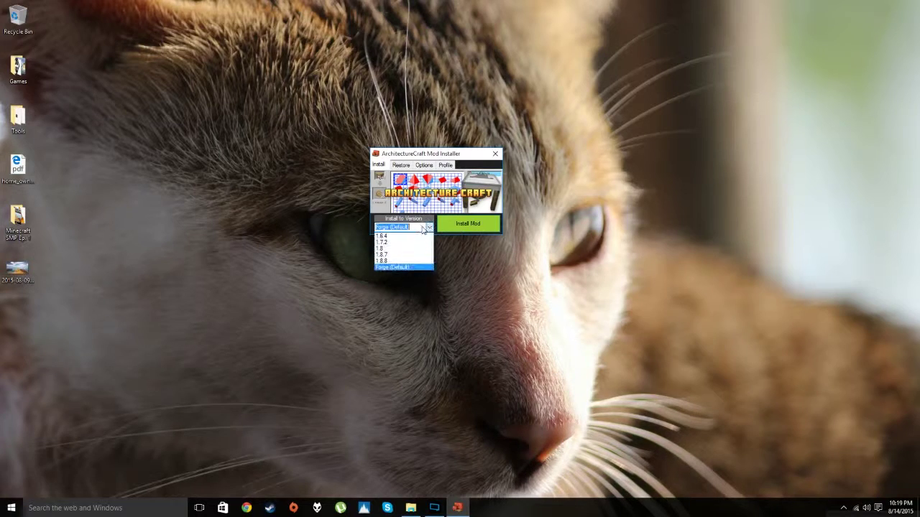
{"action": "left_click", "coordinate": [422, 227]}
{"action": "left_click", "coordinate": [429, 228]}
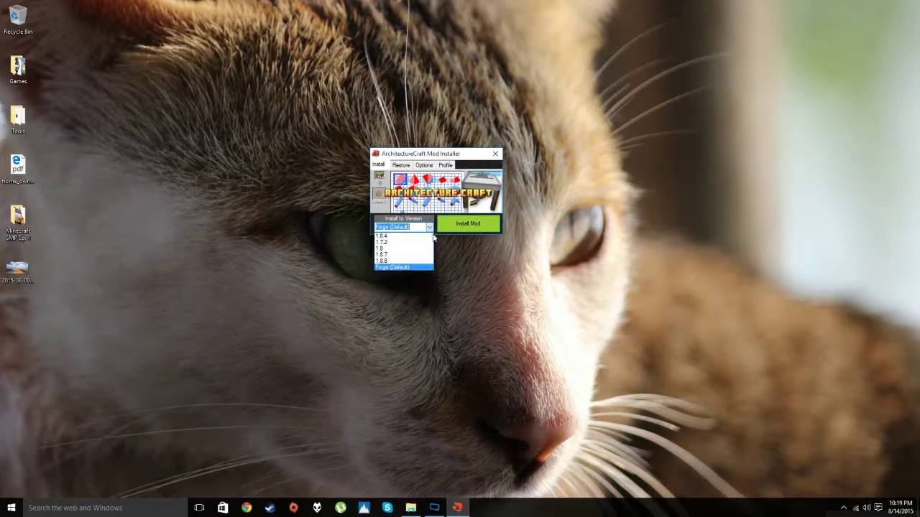
{"action": "left_click", "coordinate": [398, 249]}
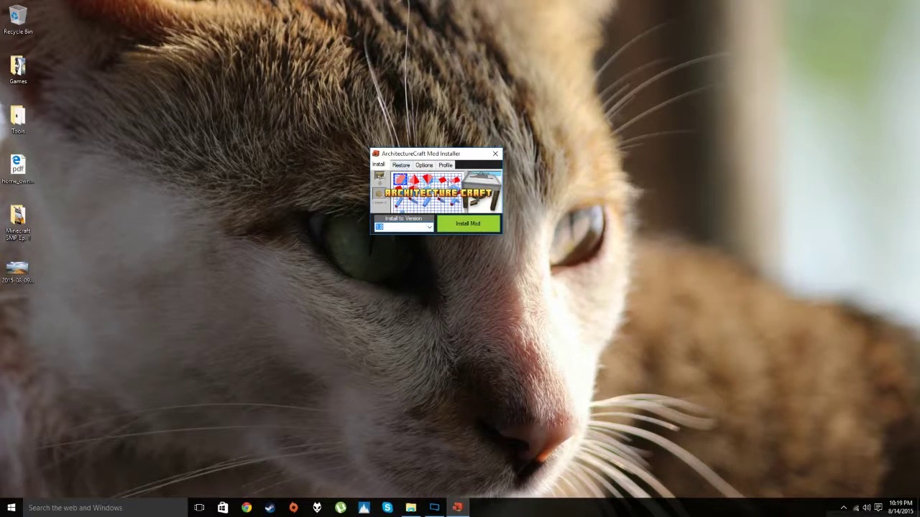
Install the mod without backing up Minecraft, acknowledge completion, and close the installer
{"action": "left_click", "coordinate": [485, 228]}
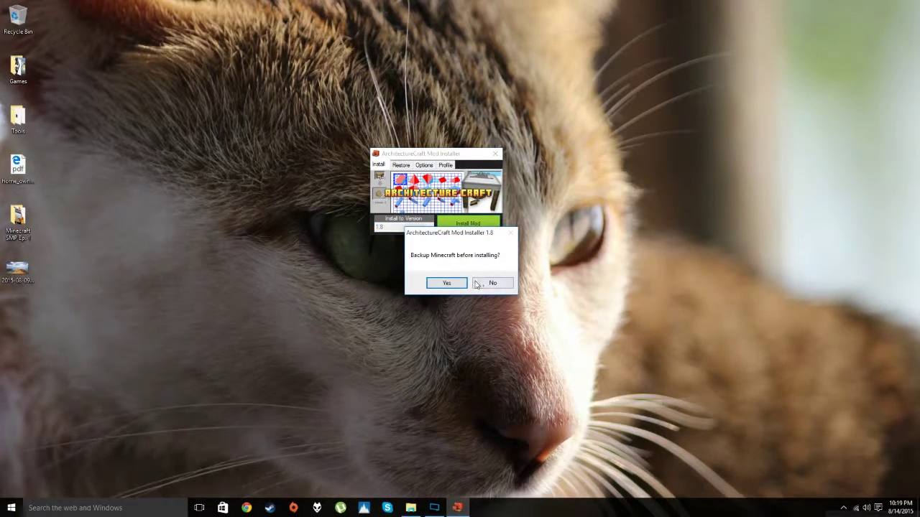
{"action": "left_click_drag", "start_coordinate": [444, 233], "coordinate": [428, 165]}
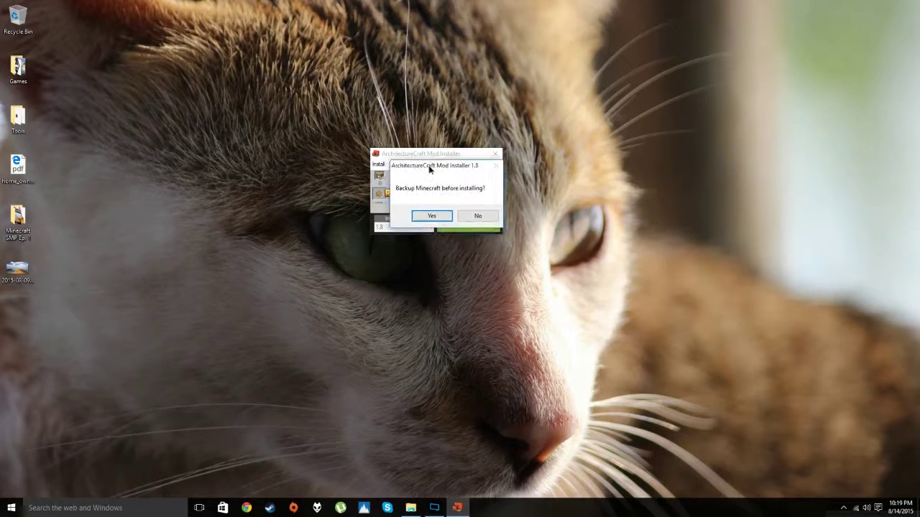
{"action": "left_click", "coordinate": [478, 217]}
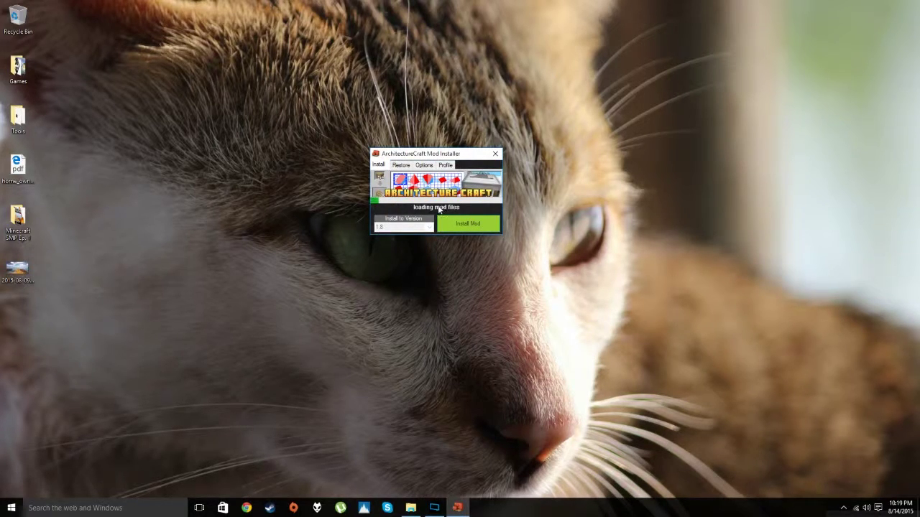
{"action": "left_click_drag", "start_coordinate": [414, 157], "coordinate": [407, 143]}
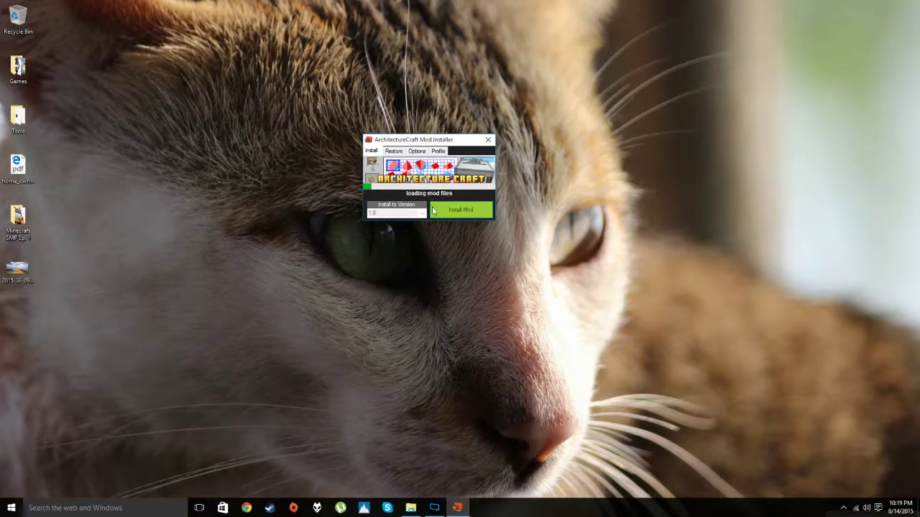
{"action": "left_click_drag", "start_coordinate": [431, 141], "coordinate": [425, 133]}
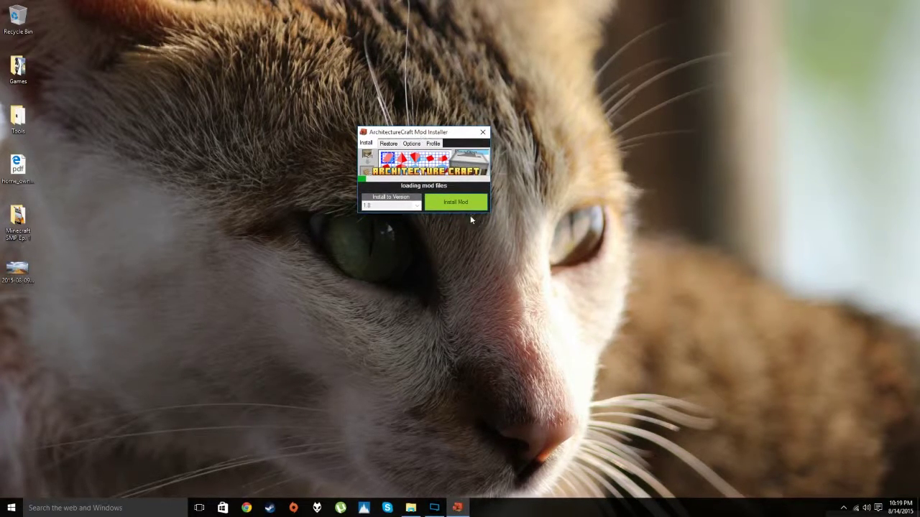
{"action": "left_click", "coordinate": [440, 206]}
{"action": "left_click", "coordinate": [486, 283]}
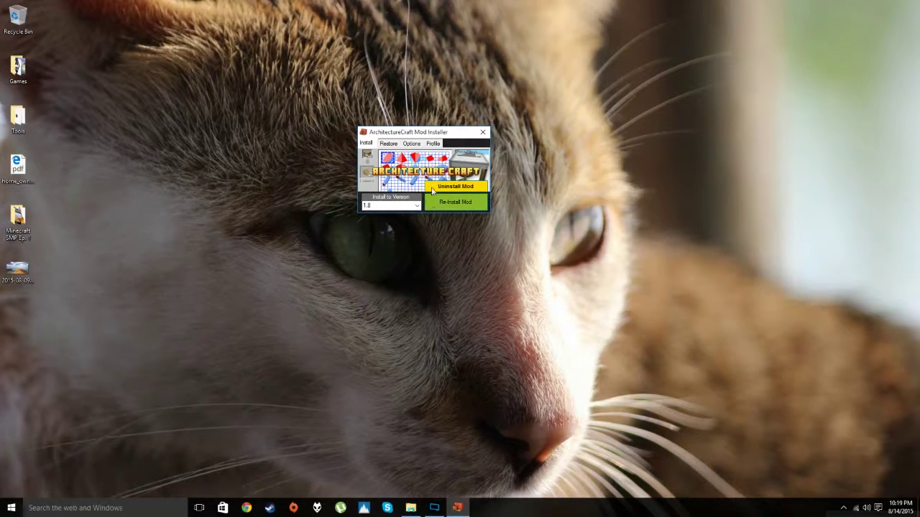
{"action": "left_click", "coordinate": [483, 132]}
Start Minecraft Launcher from Games > Minecraft with the Forge profile selected
{"action": "double_click", "coordinate": [16, 72]}
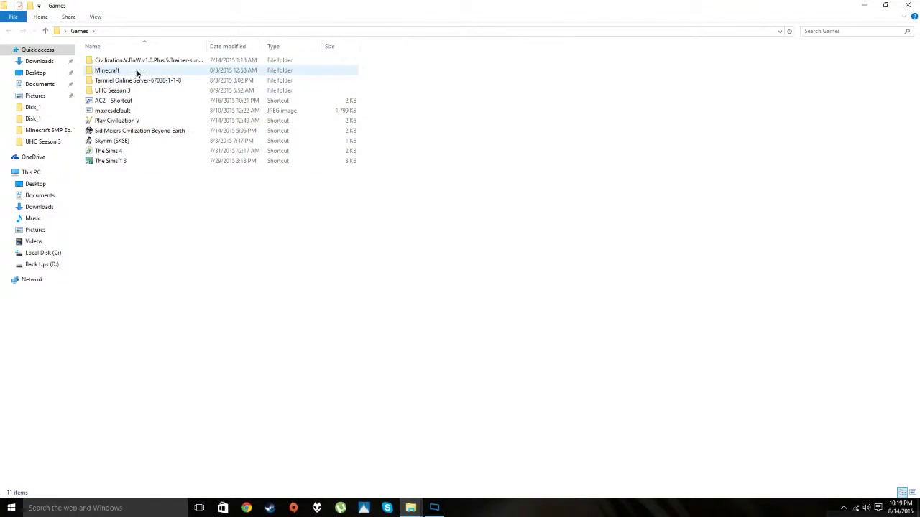
{"action": "double_click", "coordinate": [137, 70]}
{"action": "double_click", "coordinate": [133, 80]}
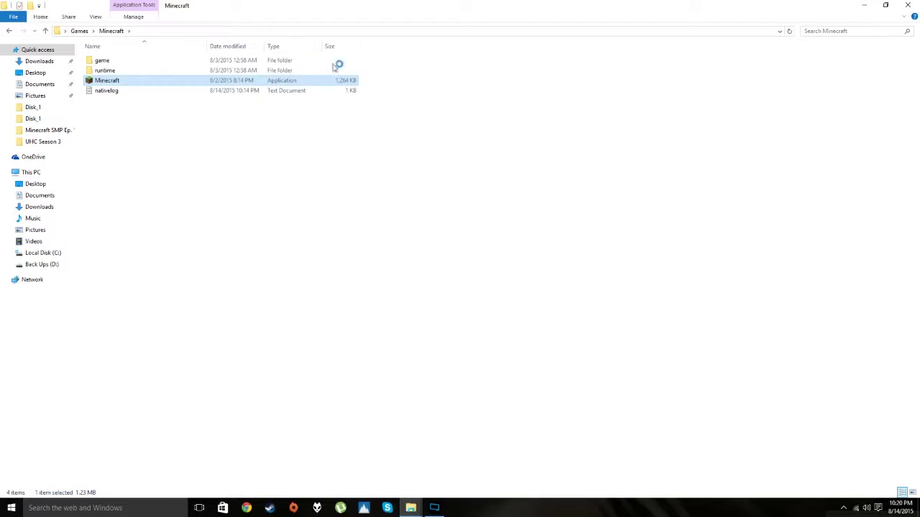
{"action": "left_click", "coordinate": [907, 5]}
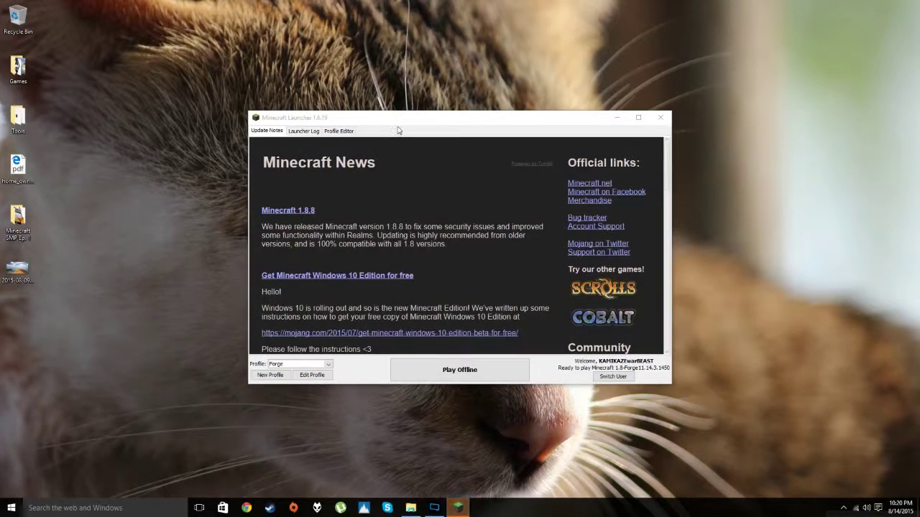
{"action": "left_click_drag", "start_coordinate": [396, 117], "coordinate": [389, 100]}
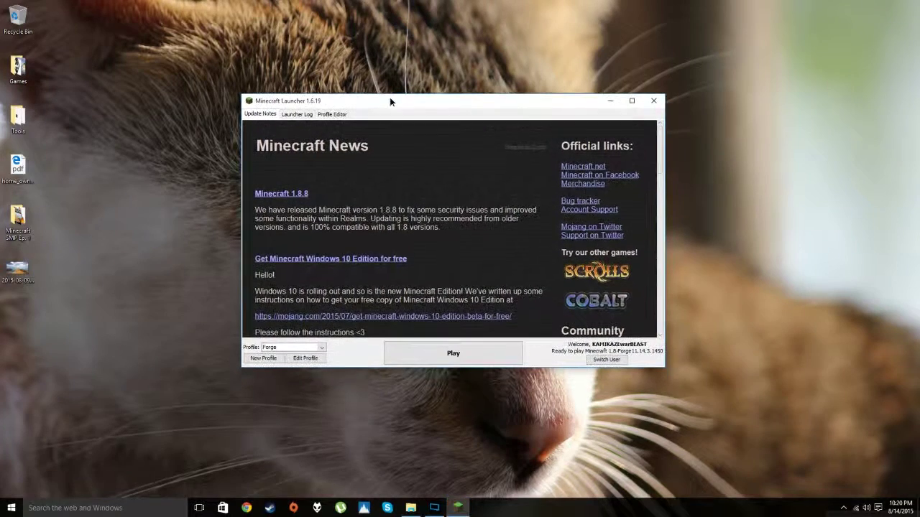
{"action": "left_click", "coordinate": [288, 351]}
{"action": "left_click", "coordinate": [289, 375]}
Enable the Forge profile's JVM arguments with a larger -Xmx memory value, save, and launch it
{"action": "left_click", "coordinate": [308, 358]}
{"action": "left_click", "coordinate": [343, 307]}
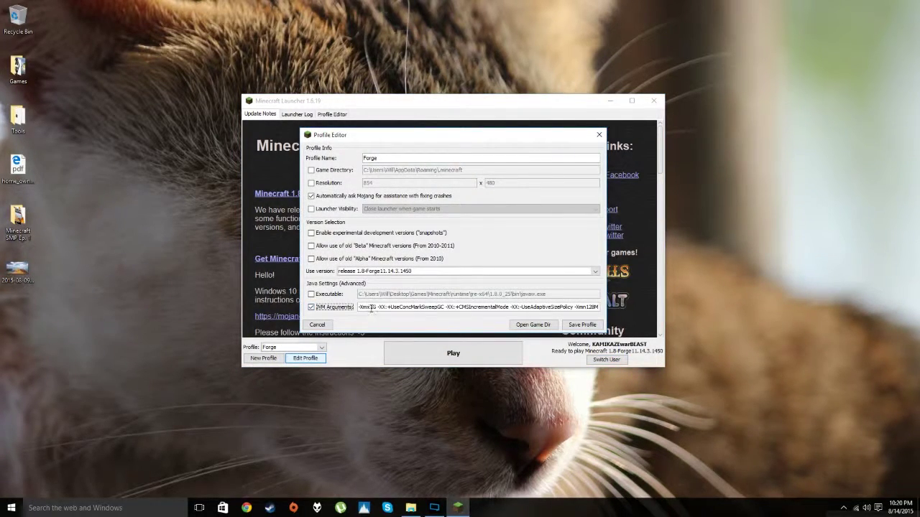
{"action": "left_click", "coordinate": [371, 308]}
{"action": "type", "text": "2"}
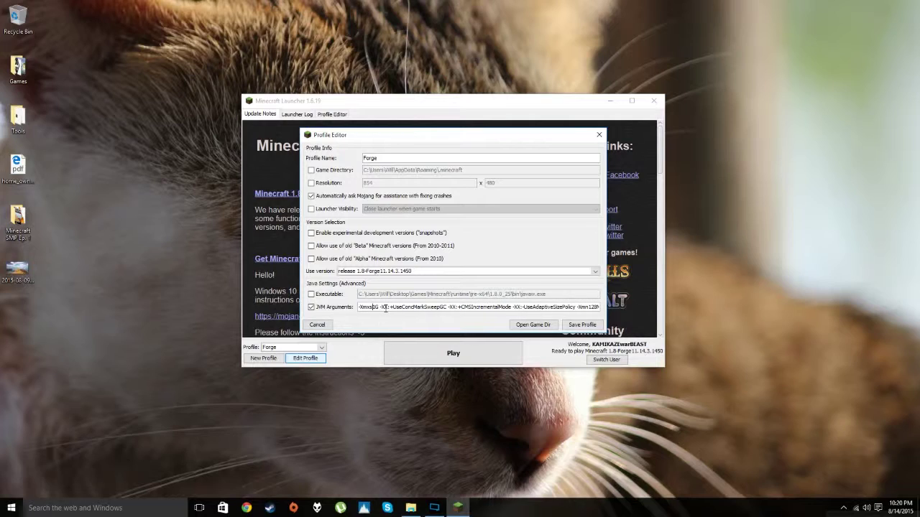
{"action": "key", "text": "Delete"}
{"action": "type", "text": "0"}
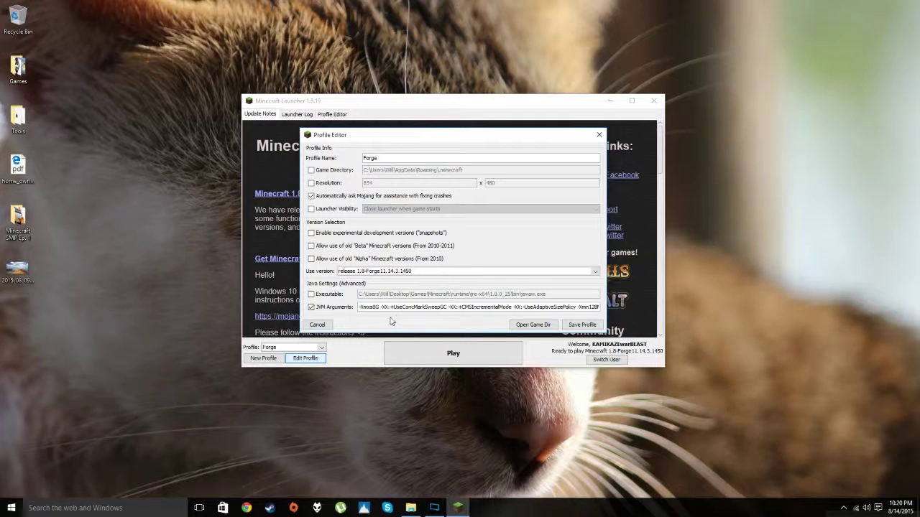
{"action": "left_click", "coordinate": [582, 325]}
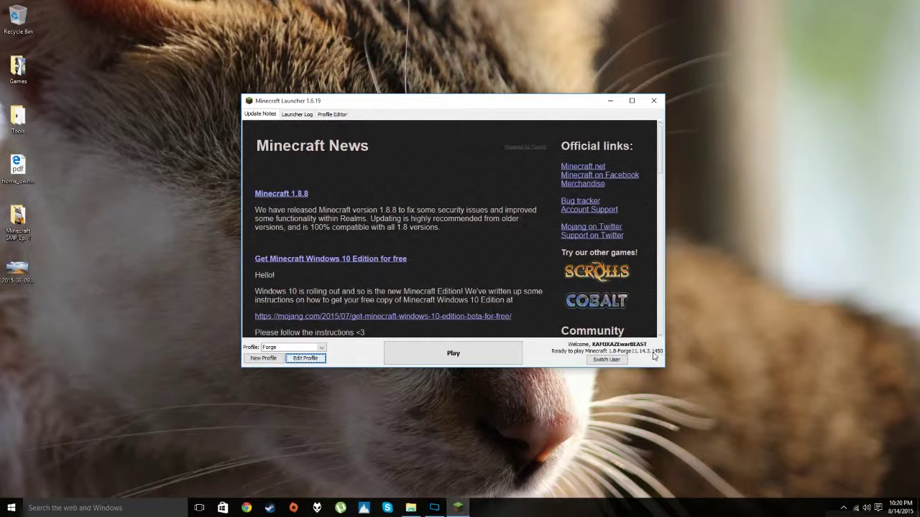
{"action": "left_click", "coordinate": [453, 353]}
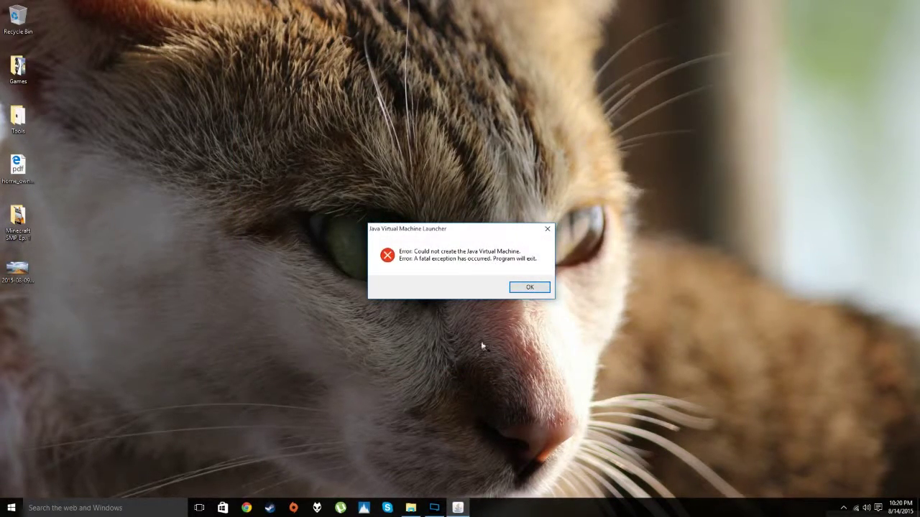
Fix the Forge profile's -Xmx/-Xms JVM memory argument, save the profile, and relaunch Minecraft
{"action": "left_click", "coordinate": [522, 288]}
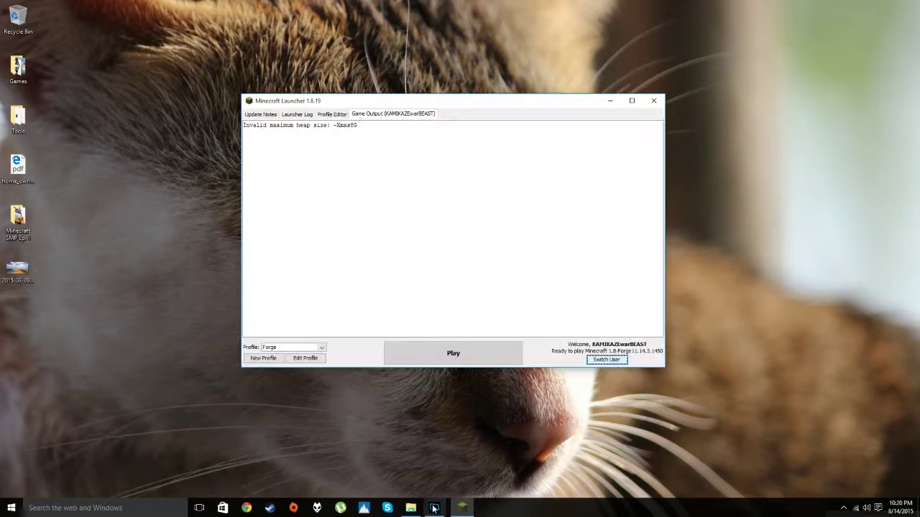
{"action": "left_click", "coordinate": [306, 358]}
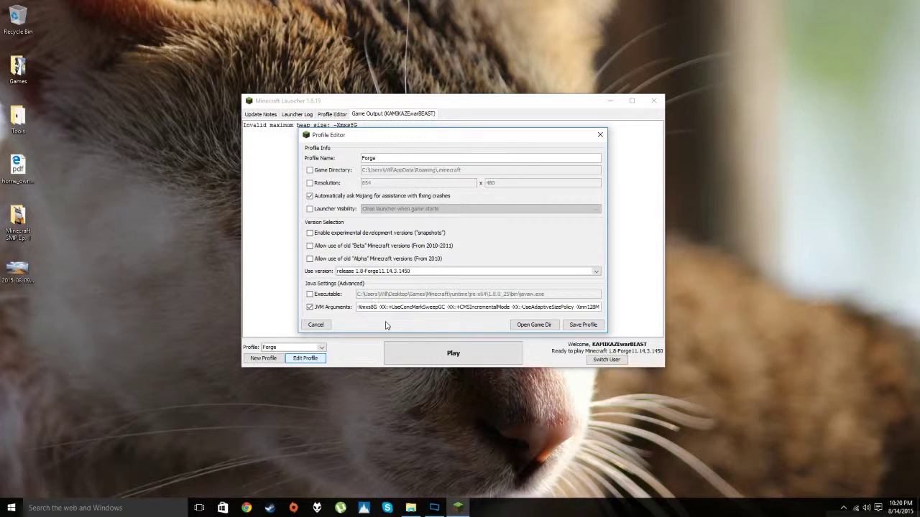
{"action": "key", "text": "BackSpace"}
{"action": "key", "text": "BackSpace"}
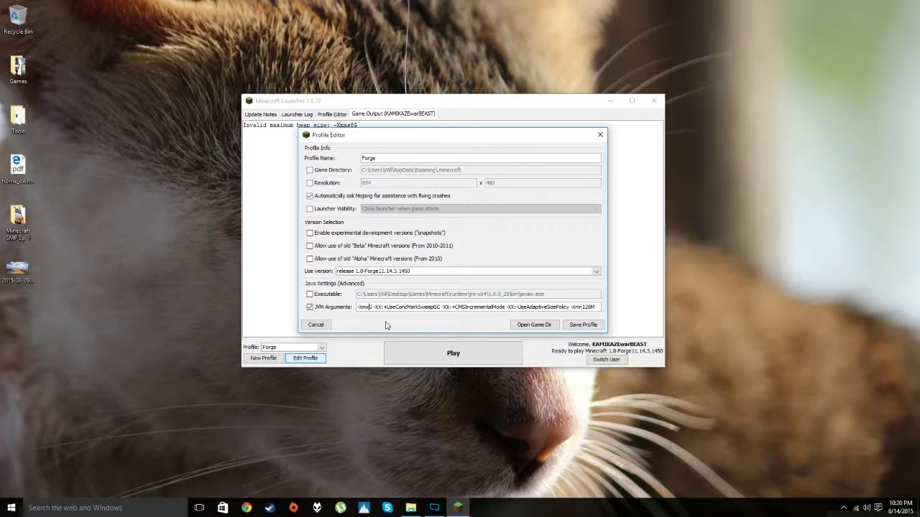
{"action": "key", "text": "BackSpace"}
{"action": "type", "text": "s1"}
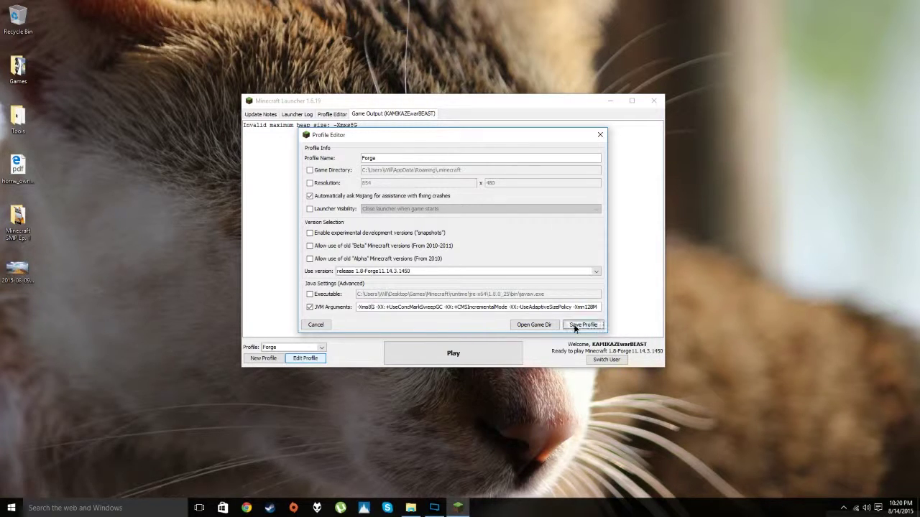
{"action": "left_click", "coordinate": [583, 325]}
{"action": "left_click", "coordinate": [450, 360]}
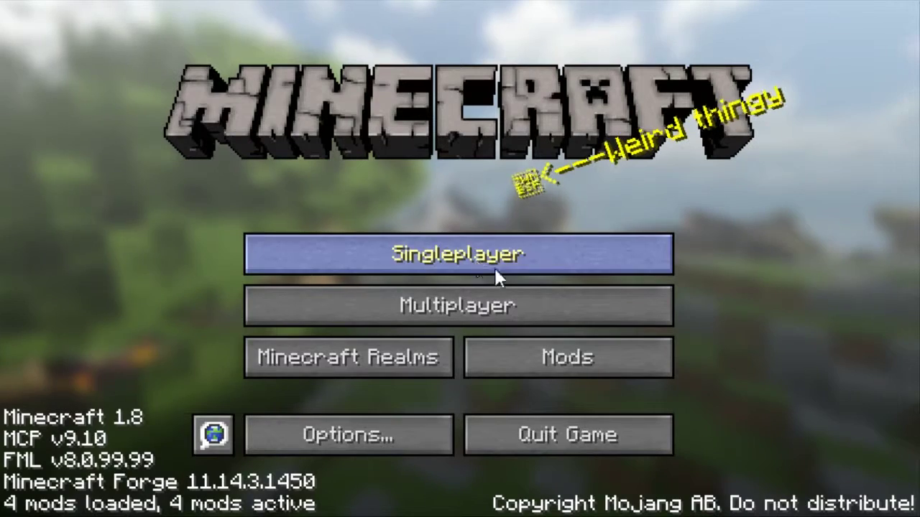
Check ArchitectureCraft 1.0.0's details in the Mods list, then return to the title screen
{"action": "left_click", "coordinate": [492, 355]}
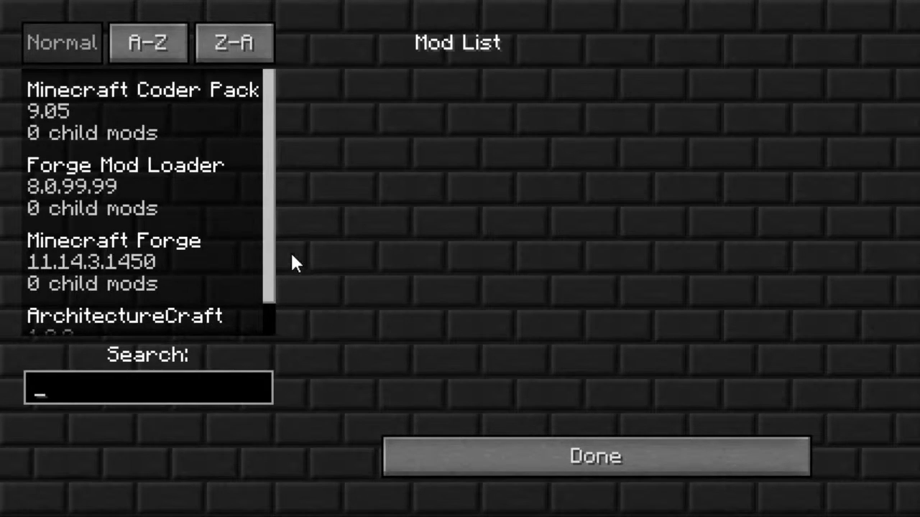
{"action": "left_click_drag", "start_coordinate": [273, 244], "coordinate": [271, 298]}
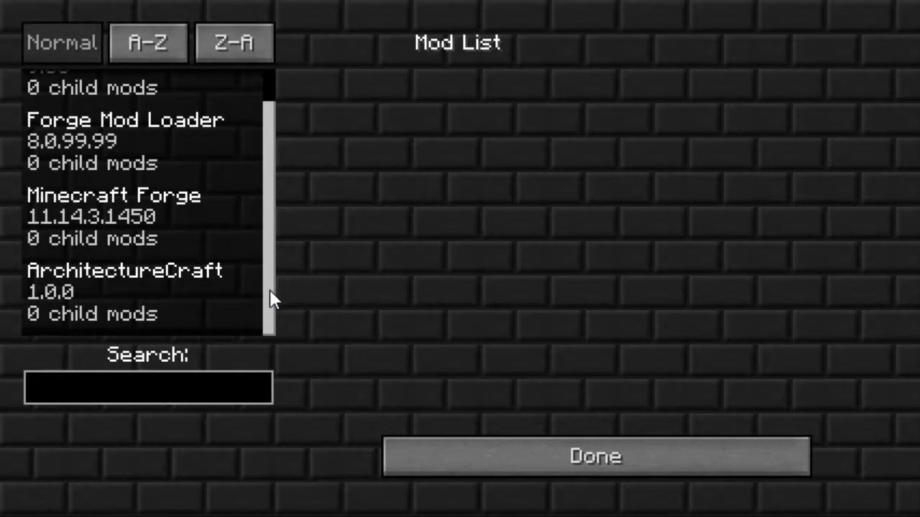
{"action": "left_click", "coordinate": [125, 285]}
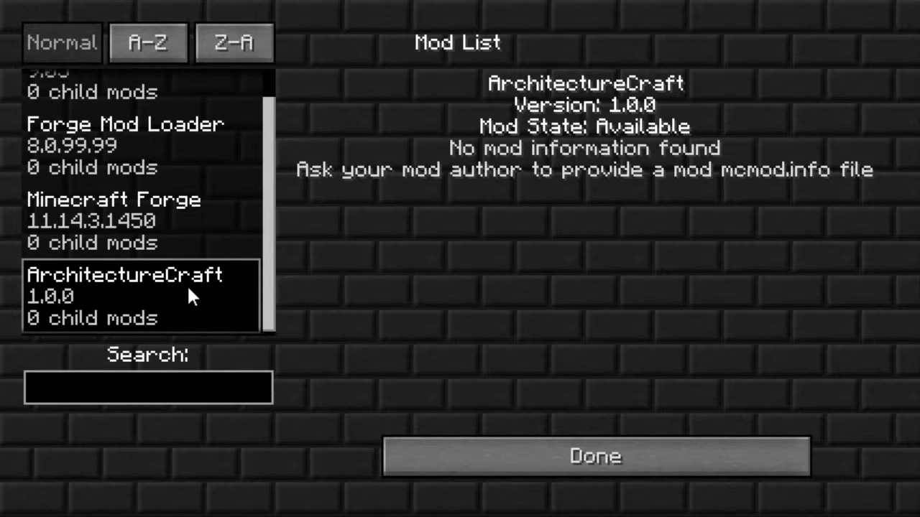
{"action": "scroll", "coordinate": [83, 288], "scroll_direction": "down", "scroll_amount": 1}
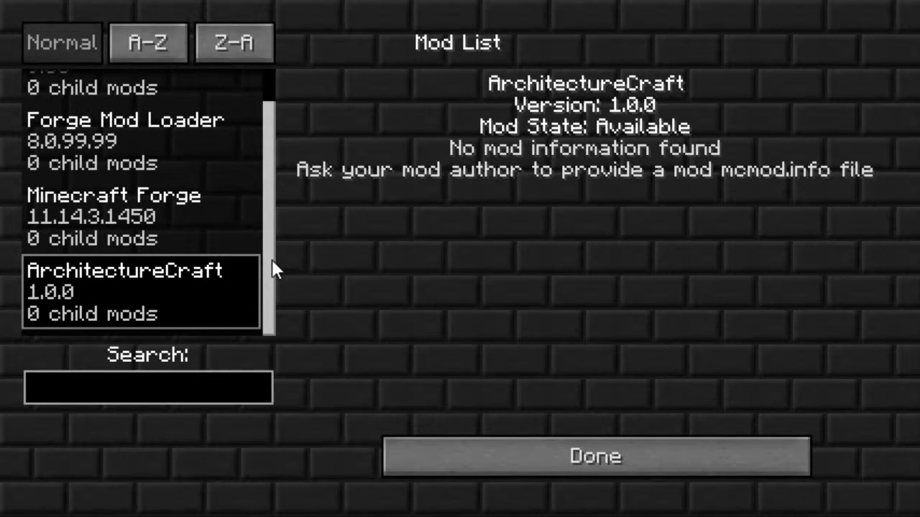
{"action": "scroll", "coordinate": [273, 268], "scroll_direction": "up", "scroll_amount": 1}
{"action": "scroll", "coordinate": [245, 280], "scroll_direction": "down", "scroll_amount": 1}
{"action": "scroll", "coordinate": [274, 242], "scroll_direction": "up", "scroll_amount": 1}
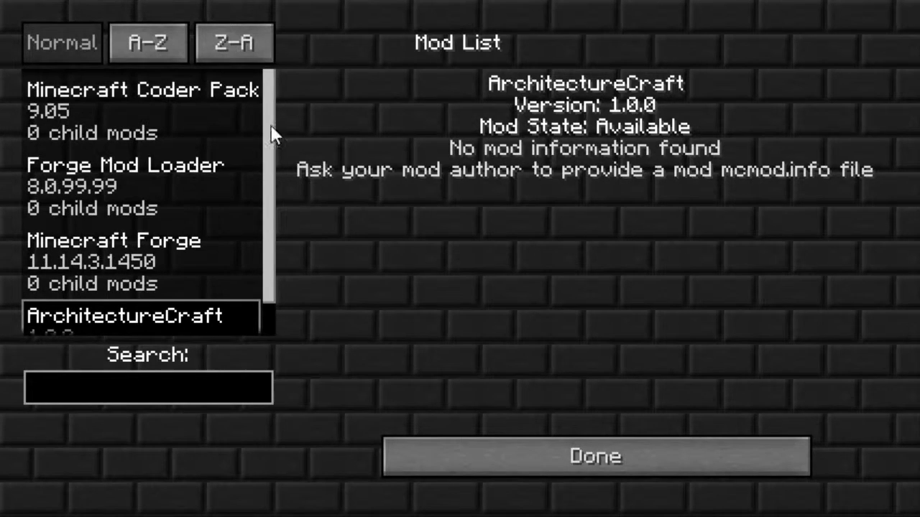
{"action": "left_click", "coordinate": [622, 457]}
Delete the existing singleplayer world 'New World'
{"action": "left_click", "coordinate": [458, 266]}
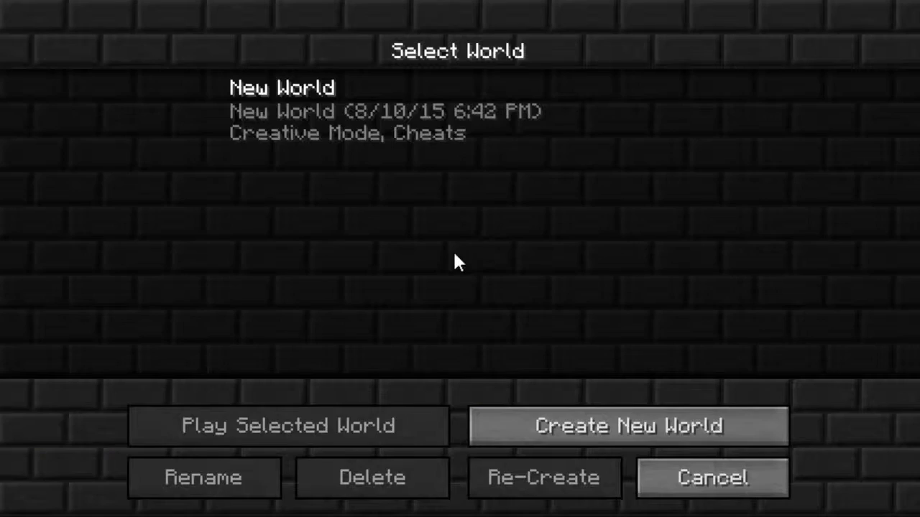
{"action": "left_click", "coordinate": [462, 111]}
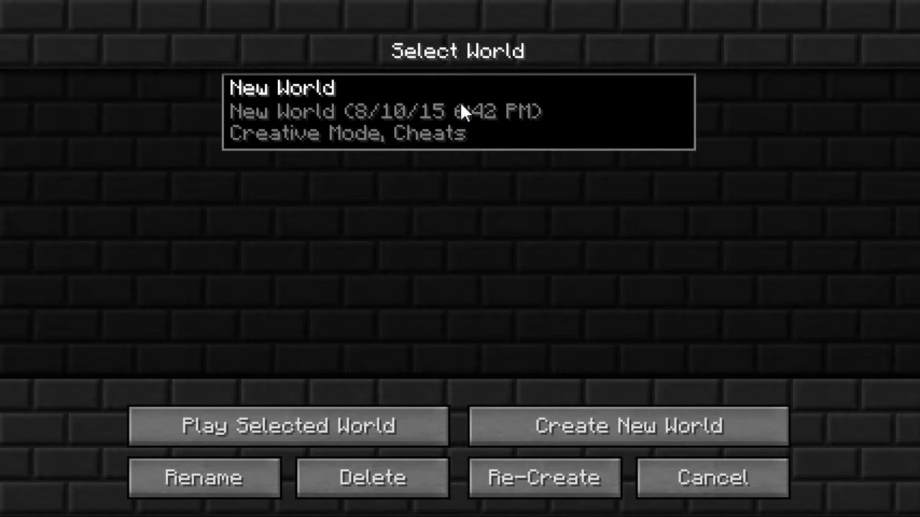
{"action": "left_click", "coordinate": [389, 451]}
{"action": "left_click", "coordinate": [398, 335]}
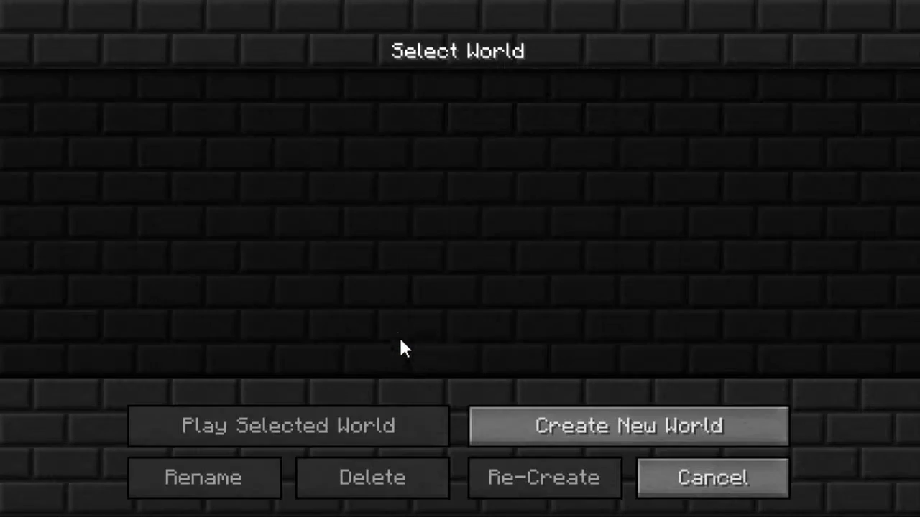
Create a new world in Creative game mode and load it
{"action": "left_click", "coordinate": [546, 435]}
{"action": "left_click", "coordinate": [491, 278]}
{"action": "left_click", "coordinate": [491, 278]}
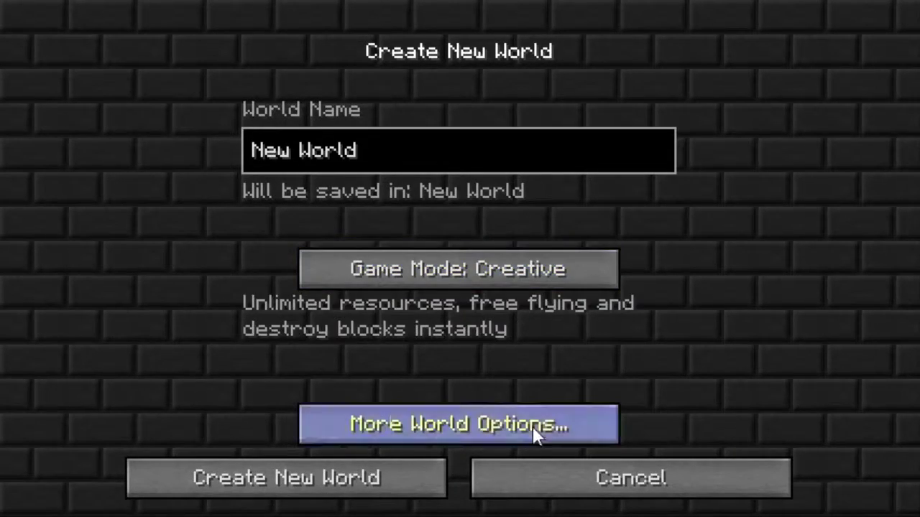
{"action": "left_click", "coordinate": [457, 424]}
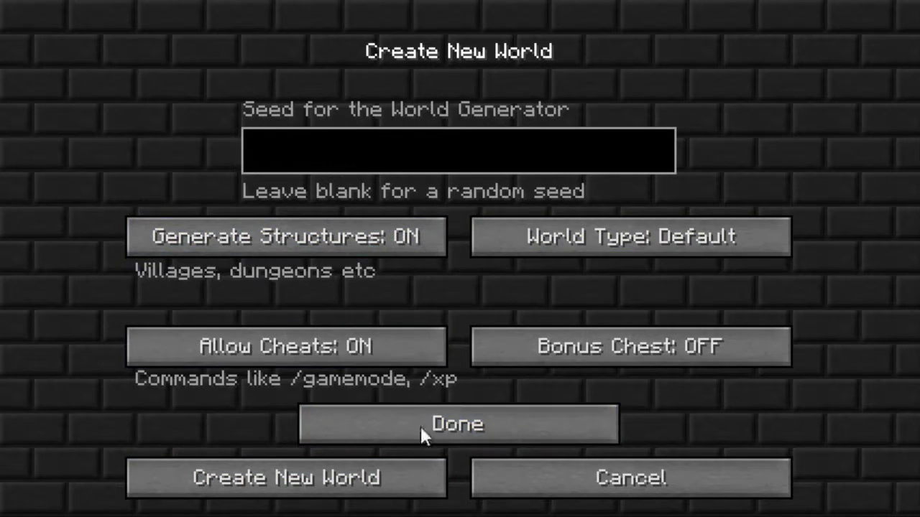
{"action": "left_click", "coordinate": [365, 478]}
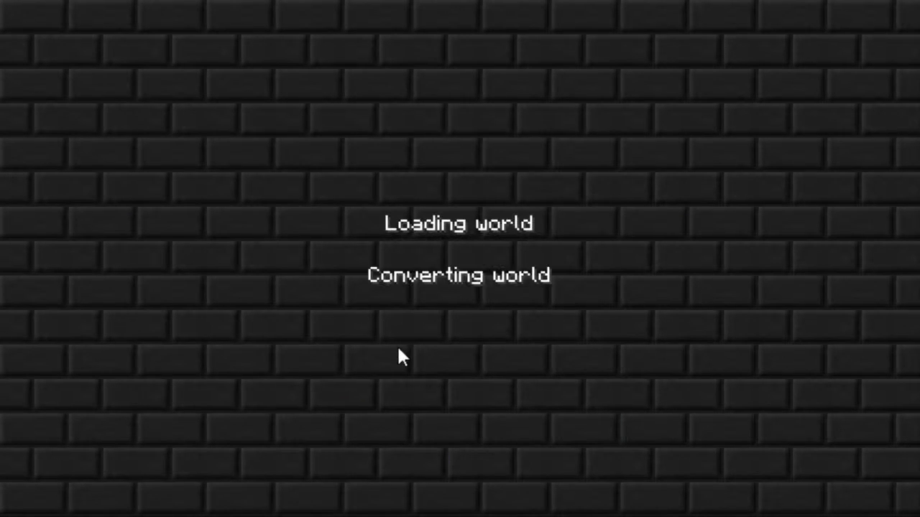